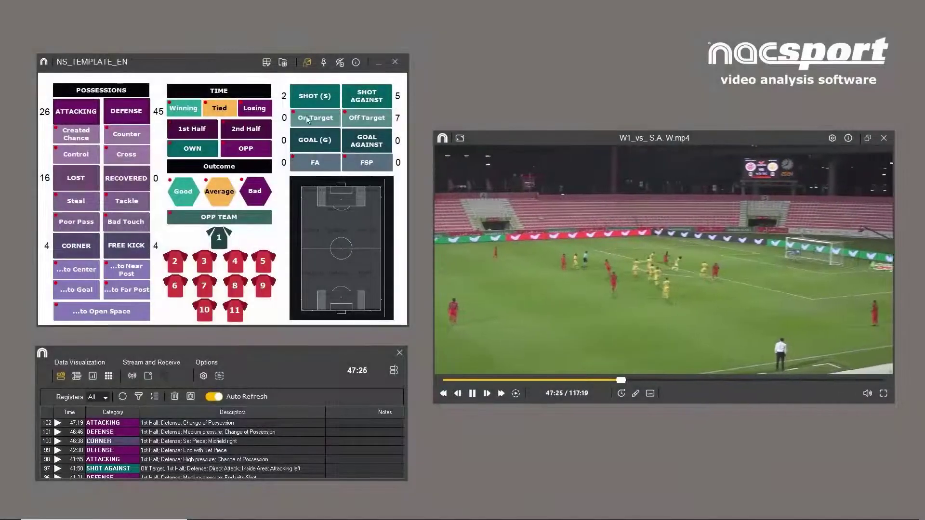
- Tag a Shot at 47:26 and mark it as Off Target
{"action": "left_click", "coordinate": [316, 94]}
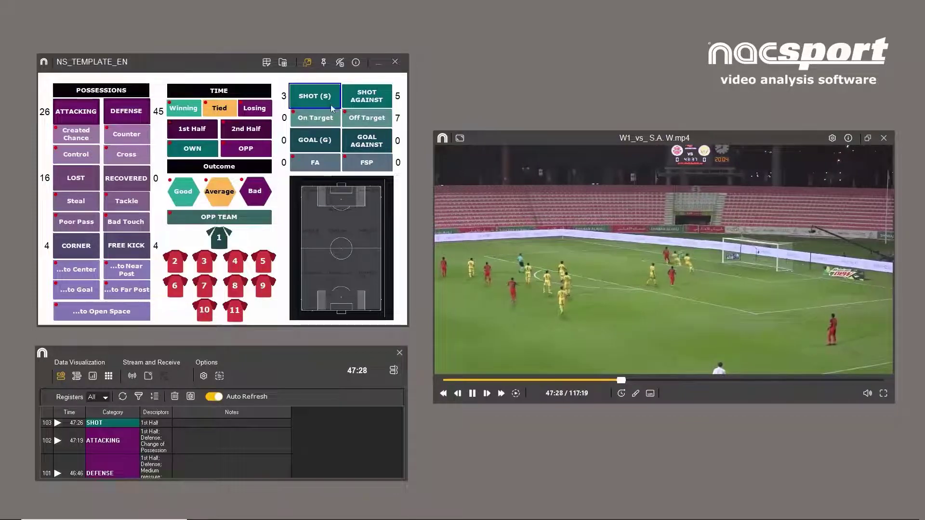
{"action": "left_click", "coordinate": [366, 122]}
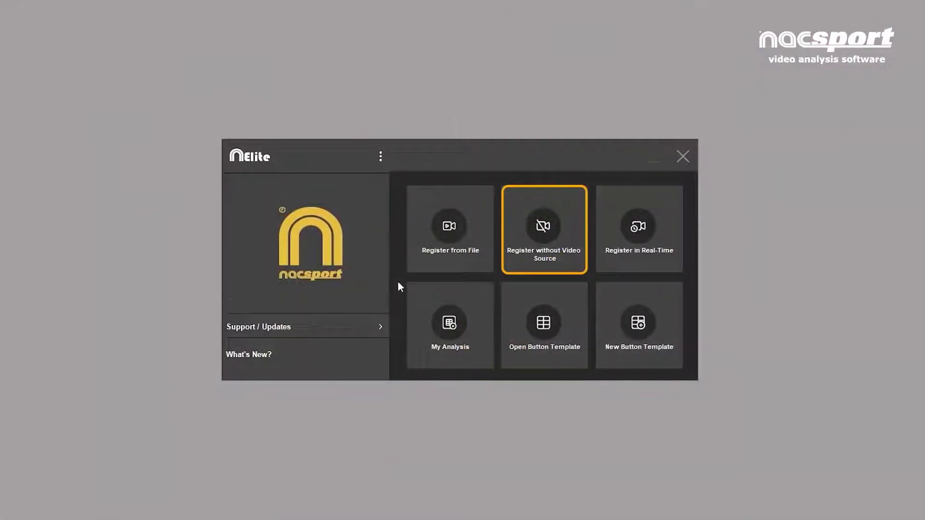
- Begin a register without video, start the 2nd period and log a 2nd Half Possession
{"action": "left_click", "coordinate": [556, 228]}
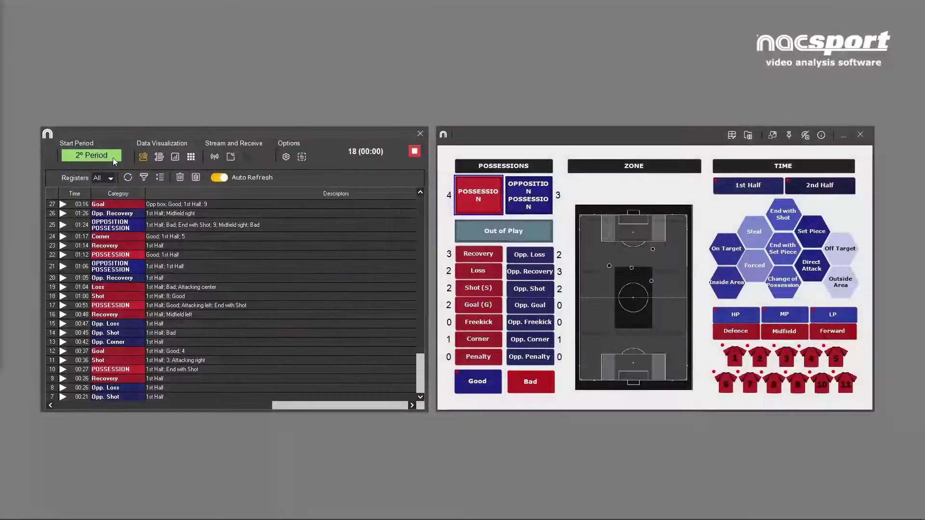
{"action": "left_click", "coordinate": [113, 155]}
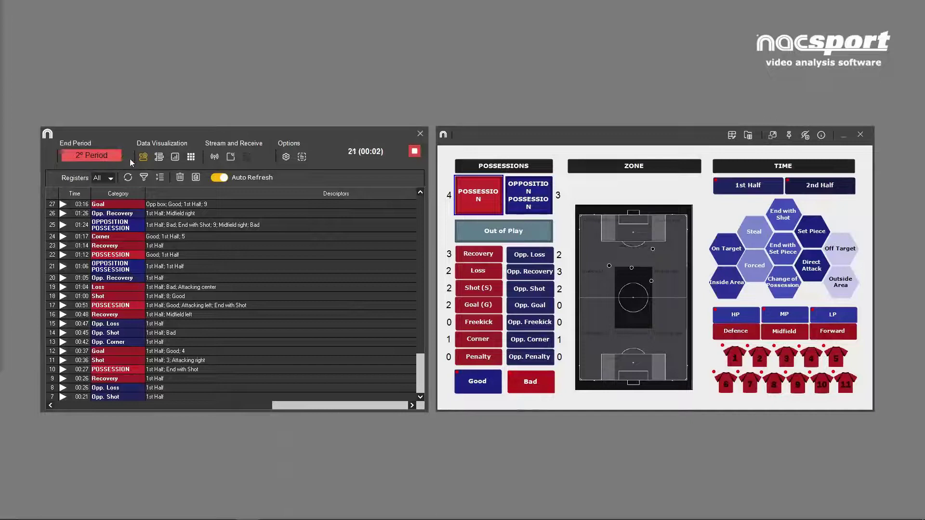
{"action": "left_click", "coordinate": [480, 202]}
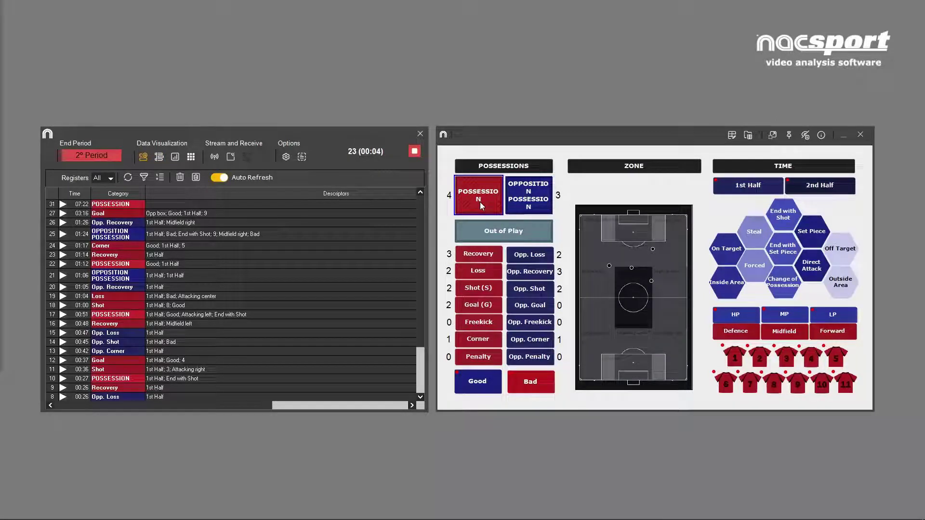
{"action": "left_click", "coordinate": [810, 188]}
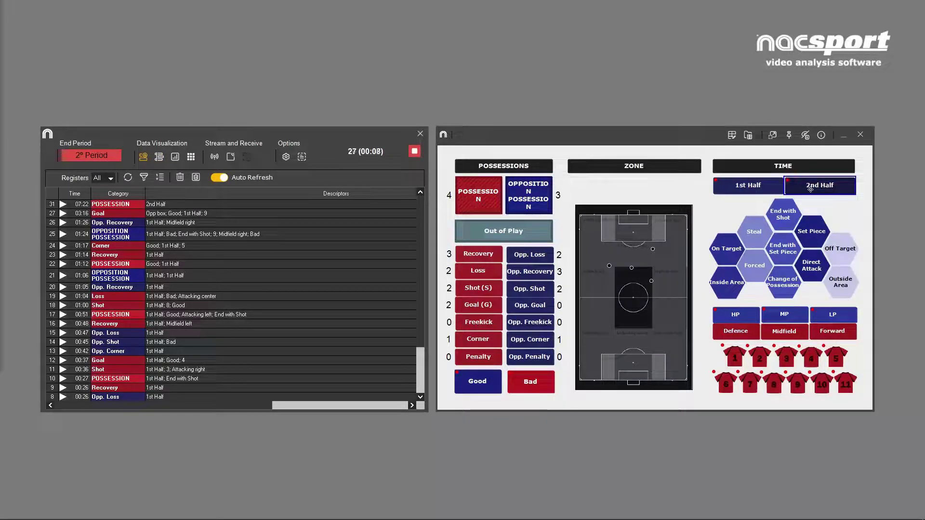
- Log Loss, Opp. Recovery and Opposition Possession, then switch to the timeline view
{"action": "left_click", "coordinate": [488, 271]}
{"action": "left_click", "coordinate": [532, 272]}
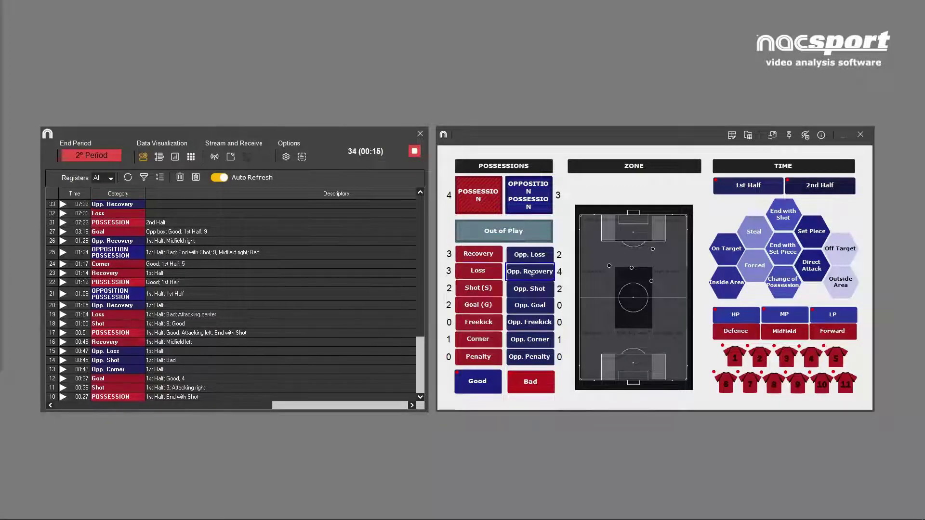
{"action": "left_click", "coordinate": [529, 207]}
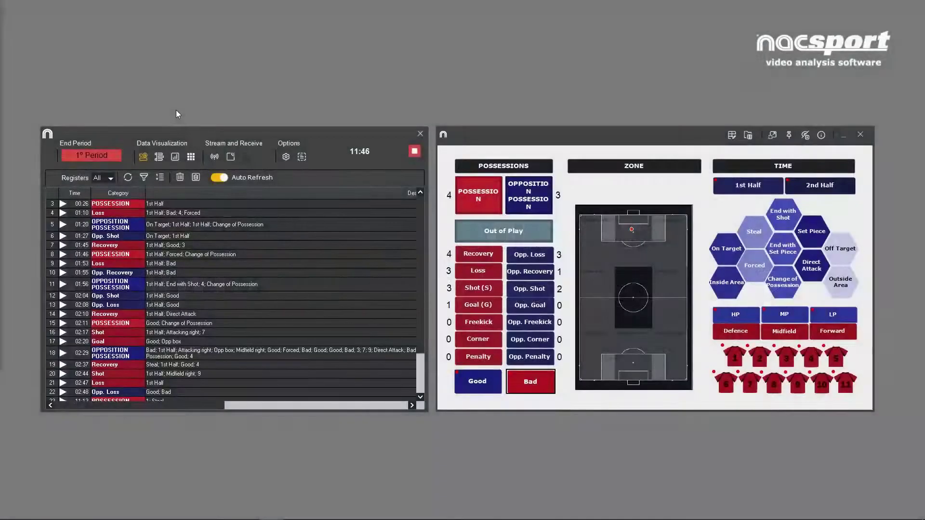
{"action": "left_click", "coordinate": [155, 157]}
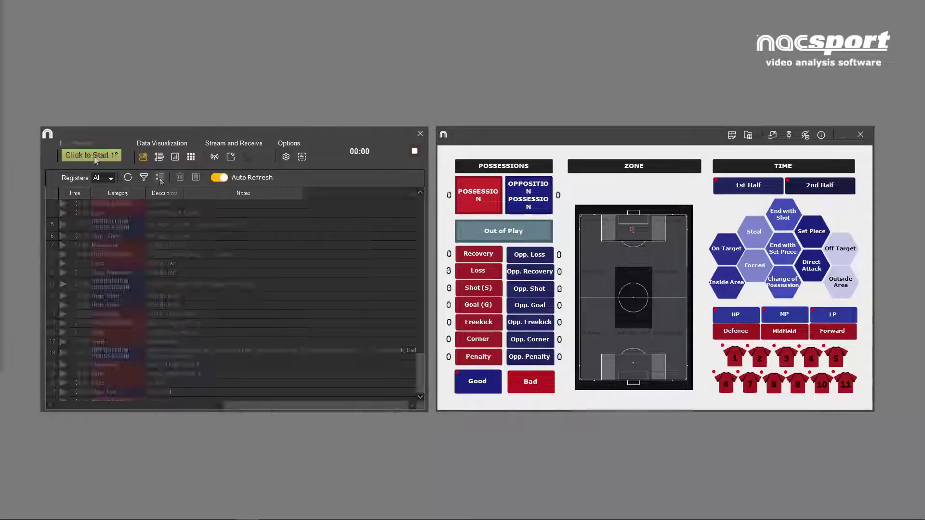
- Start the 1st period and tag Possession, Loss, Opposition Possession, Opp. Loss, Recovery and Opp. Recovery events
{"action": "left_click", "coordinate": [94, 157]}
{"action": "left_click", "coordinate": [456, 211]}
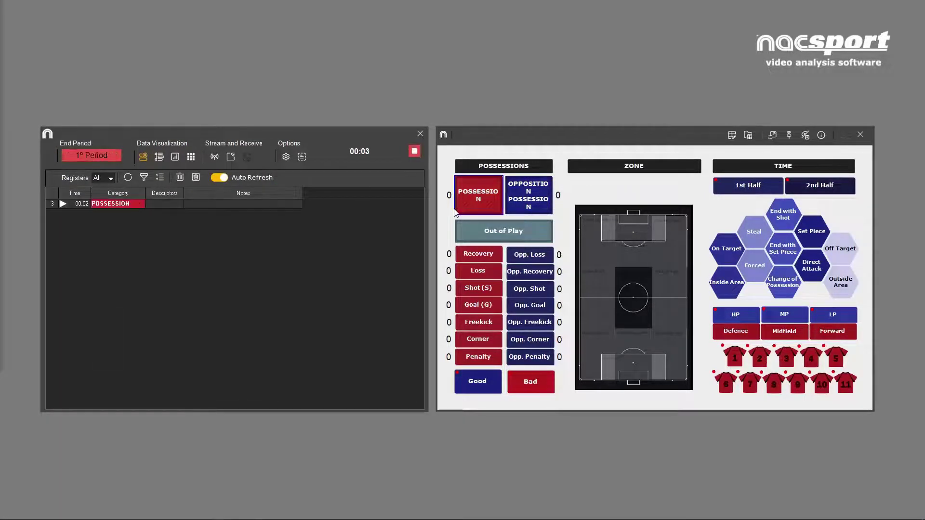
{"action": "left_click", "coordinate": [478, 273]}
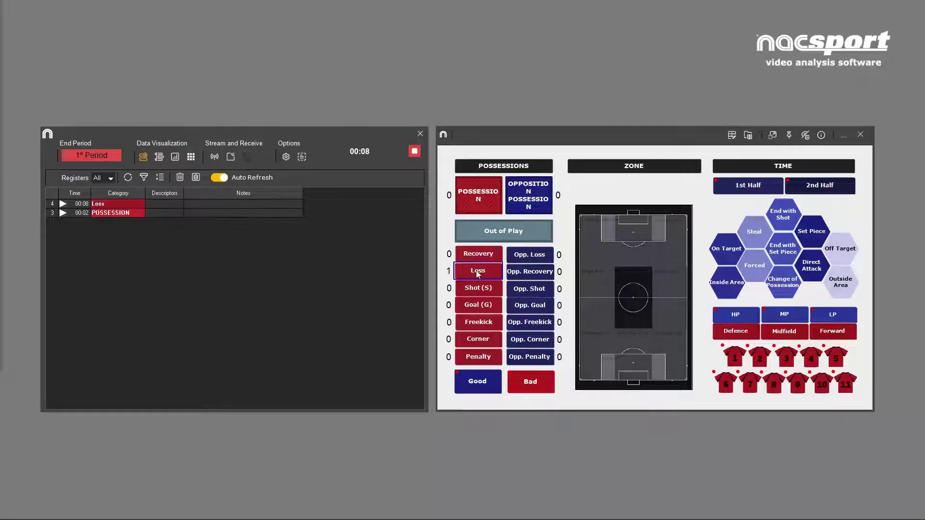
{"action": "left_click", "coordinate": [528, 202]}
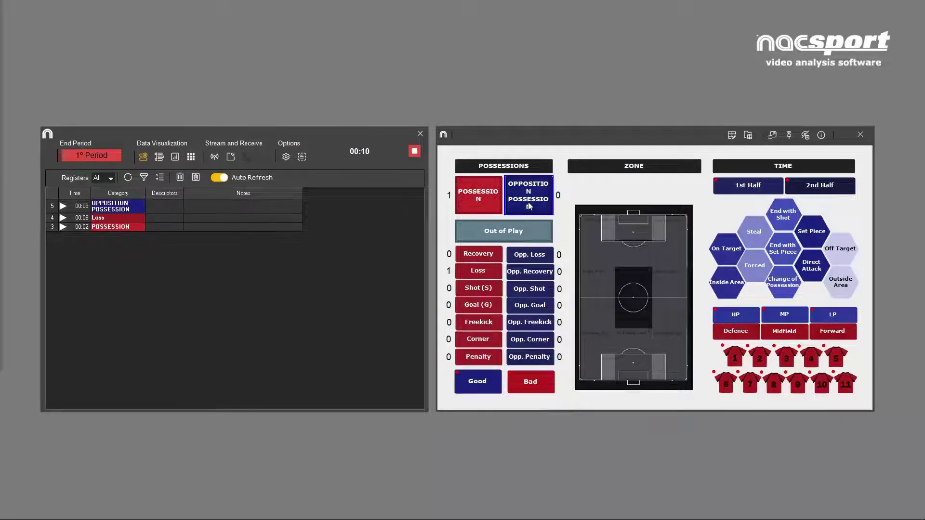
{"action": "left_click", "coordinate": [530, 254]}
{"action": "left_click", "coordinate": [479, 254]}
{"action": "left_click", "coordinate": [482, 195]}
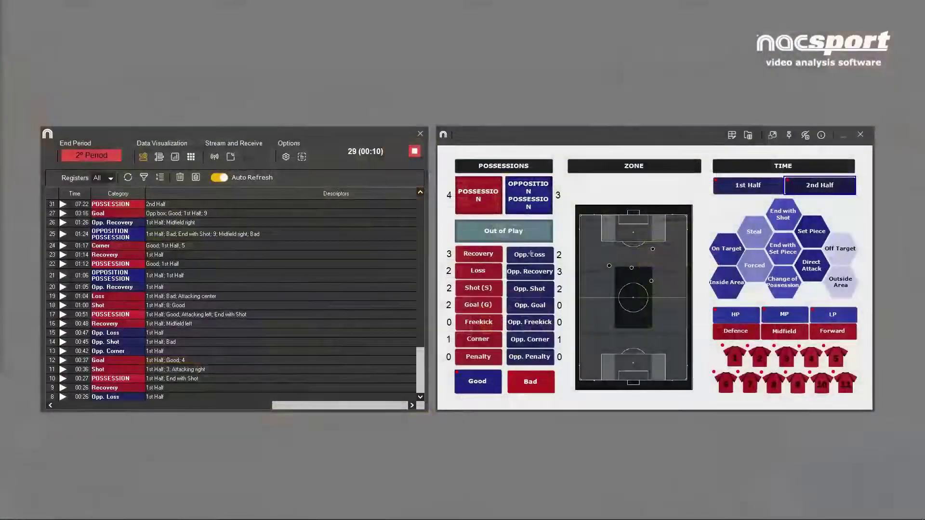
{"action": "left_click", "coordinate": [488, 270]}
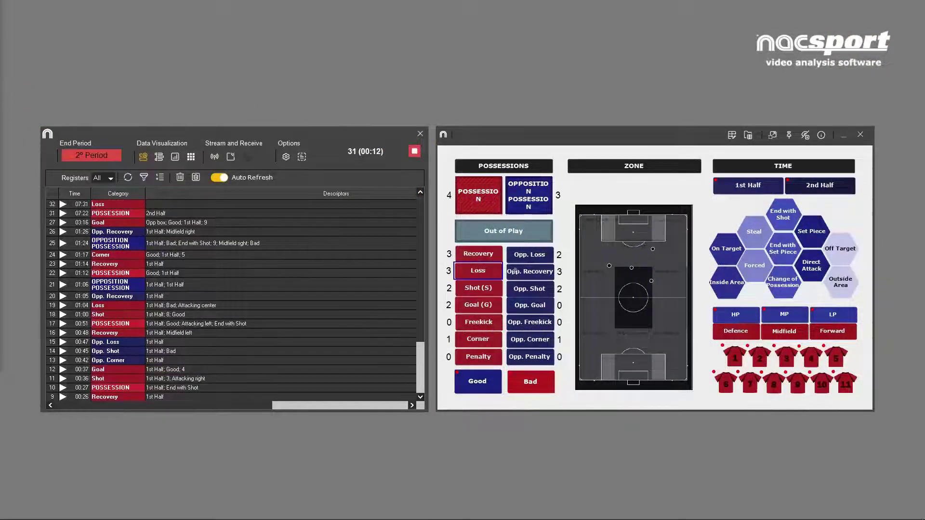
{"action": "left_click", "coordinate": [531, 271]}
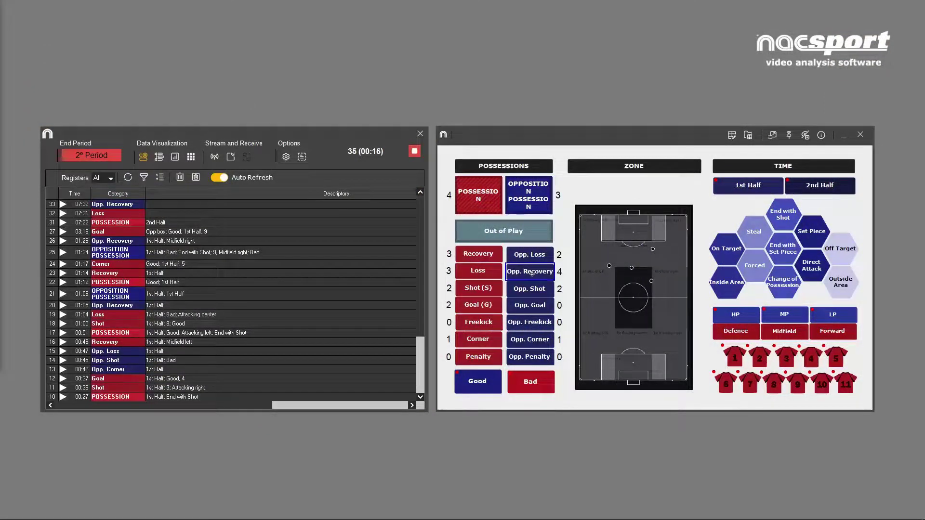
{"action": "left_click", "coordinate": [530, 206]}
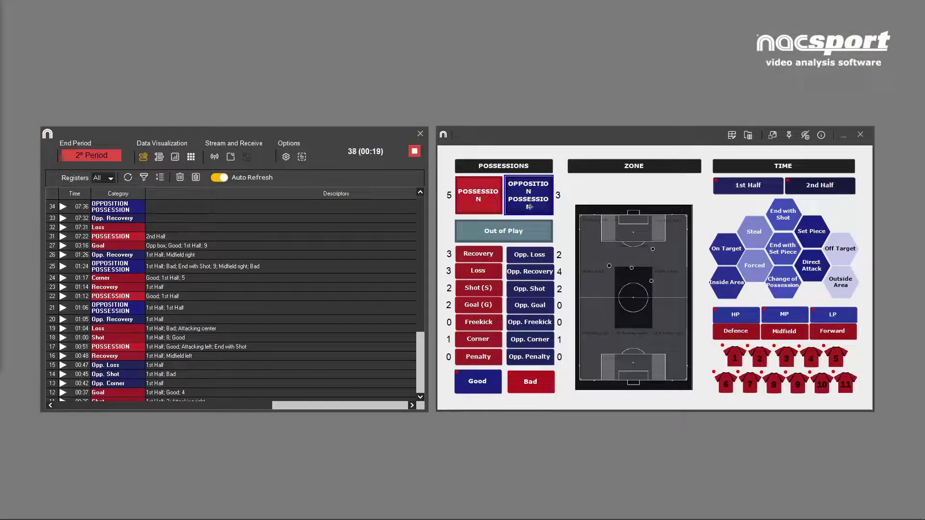
- Open the match statistics Dashboard from the Data Matrix chart list
{"action": "left_click", "coordinate": [190, 157]}
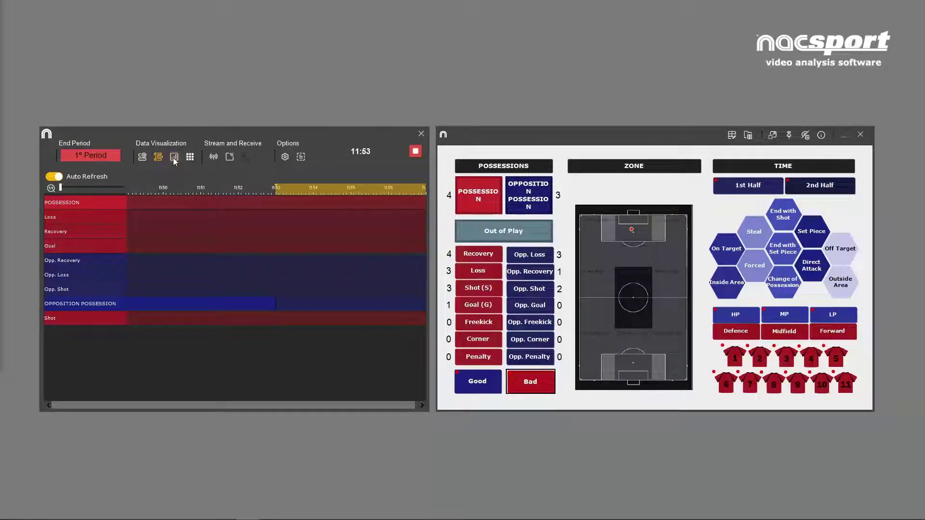
{"action": "left_click", "coordinate": [174, 157]}
{"action": "double_click", "coordinate": [289, 218]}
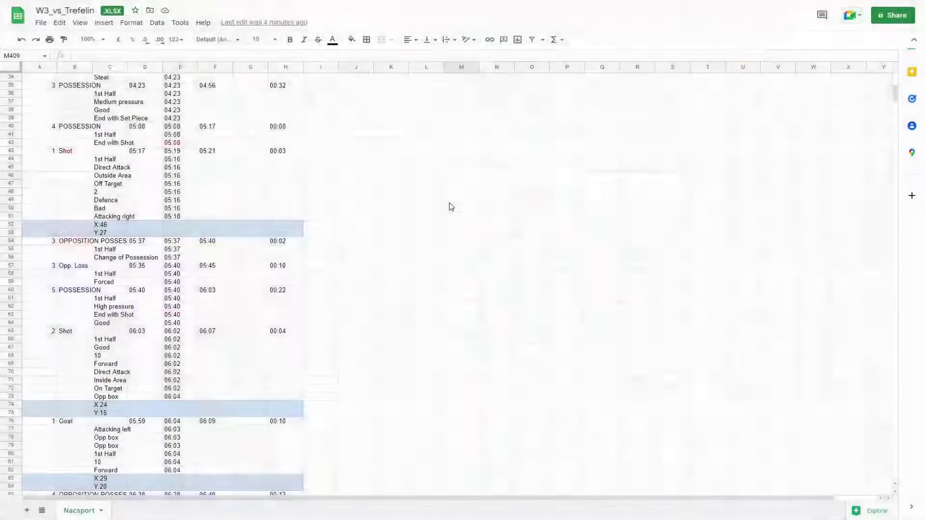
{"action": "scroll", "coordinate": [451, 206], "scroll_direction": "down", "scroll_amount": 10}
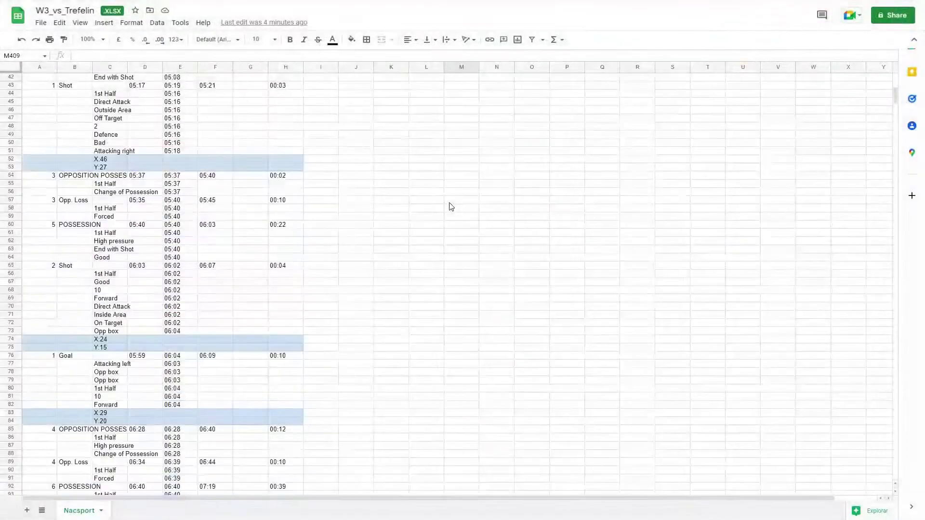
{"action": "scroll", "coordinate": [450, 206], "scroll_direction": "down", "scroll_amount": 8}
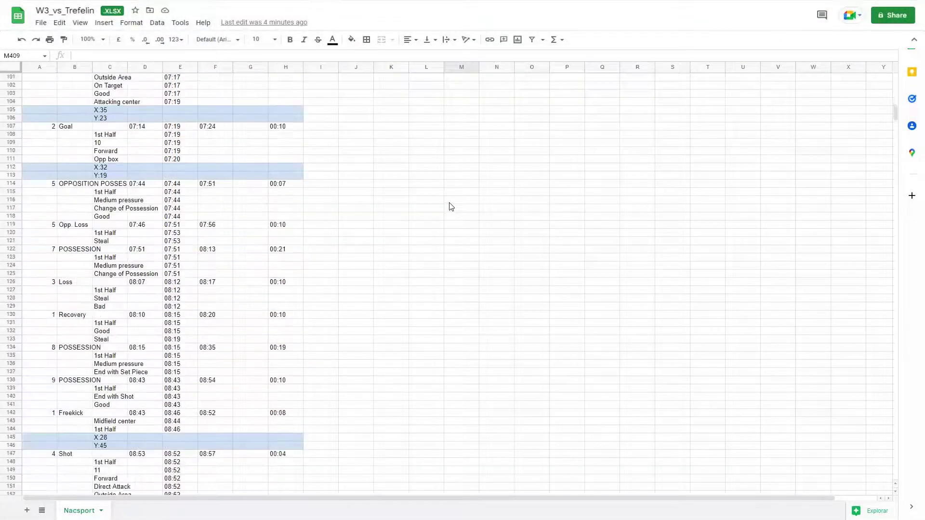
{"action": "scroll", "coordinate": [450, 206], "scroll_direction": "down", "scroll_amount": 5}
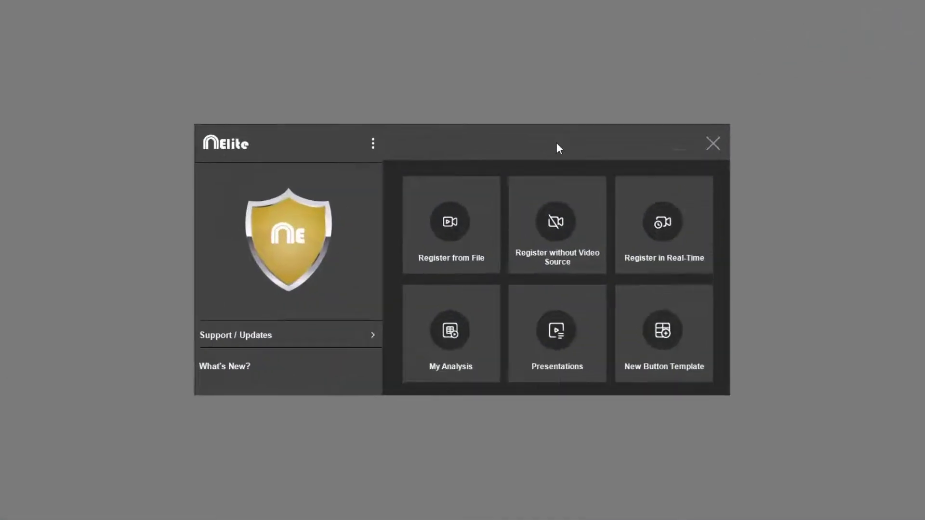
- Start a register without video source and name it W3_vs_TNS
{"action": "left_click", "coordinate": [561, 229]}
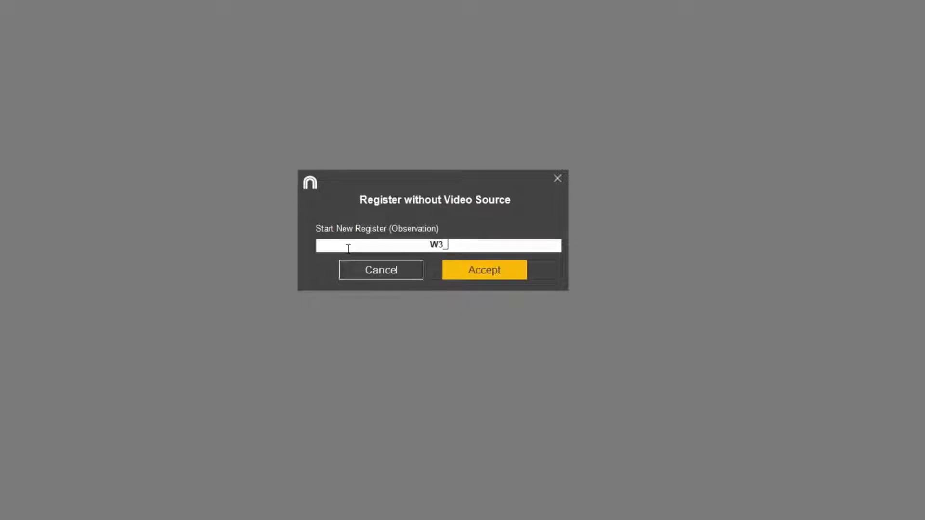
{"action": "type", "text": "s_TNS"}
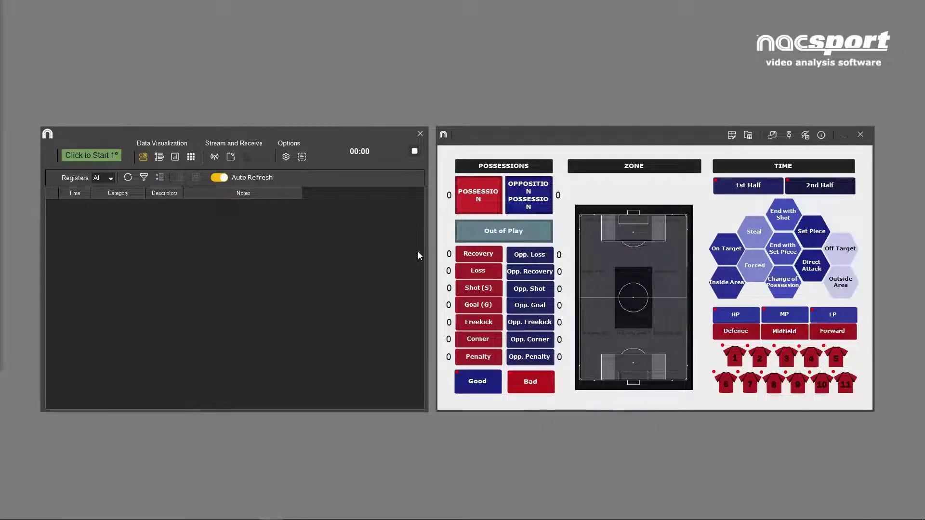
- Check the saved button templates, then tag Possession, Loss, Opposition Possession, Opp. Loss, Recovery and Possession
{"action": "left_click", "coordinate": [748, 136]}
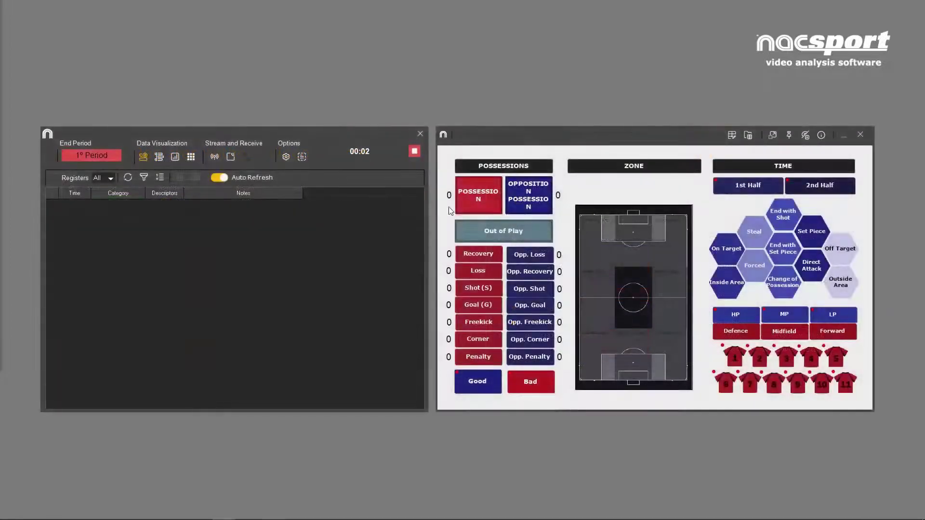
{"action": "left_click", "coordinate": [457, 211]}
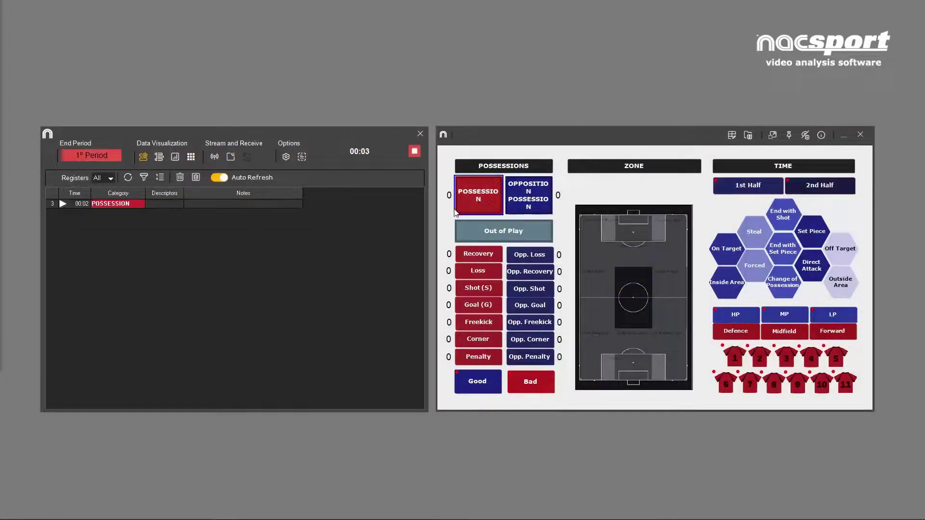
{"action": "left_click", "coordinate": [478, 270]}
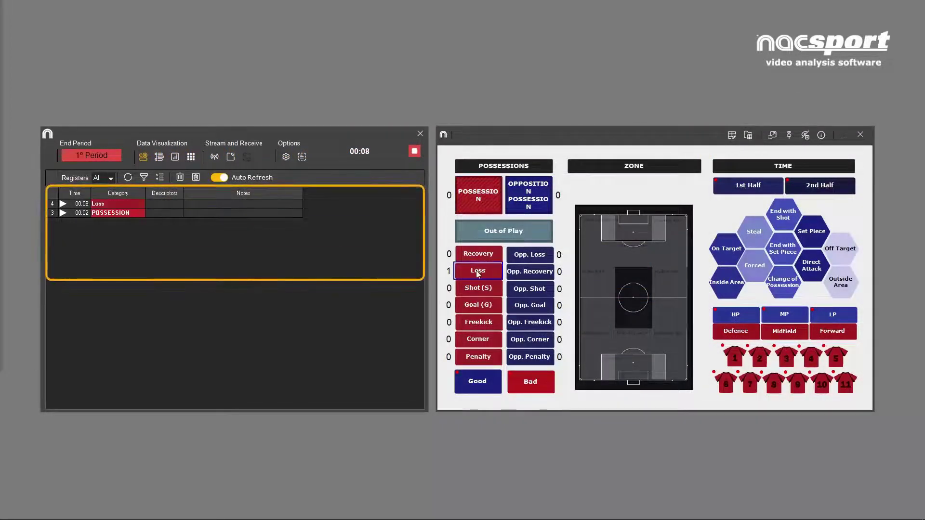
{"action": "left_click", "coordinate": [528, 201]}
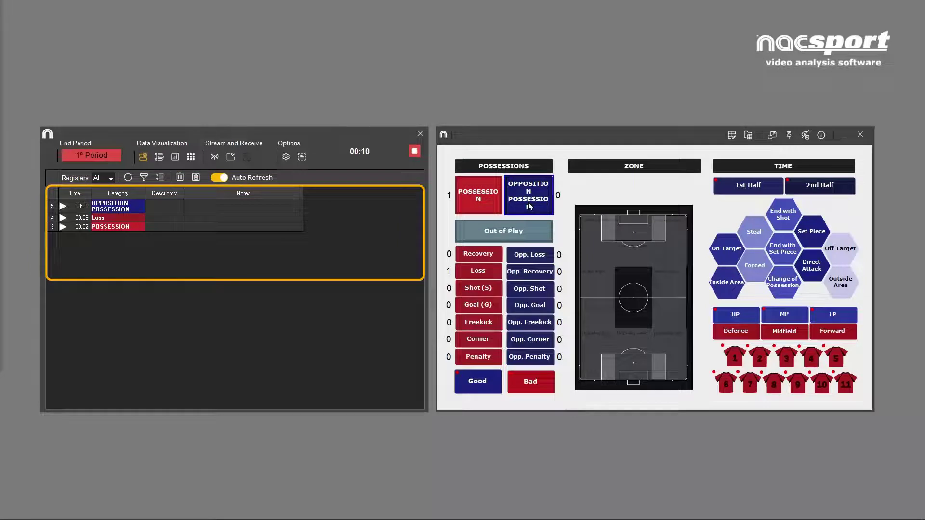
{"action": "left_click", "coordinate": [528, 250]}
{"action": "left_click", "coordinate": [488, 255]}
{"action": "left_click", "coordinate": [483, 198]}
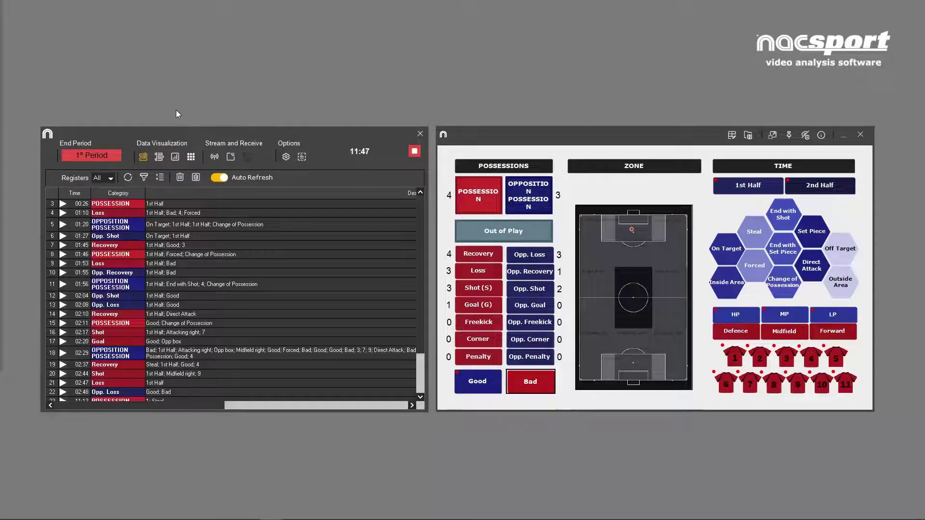
{"action": "left_click", "coordinate": [155, 158]}
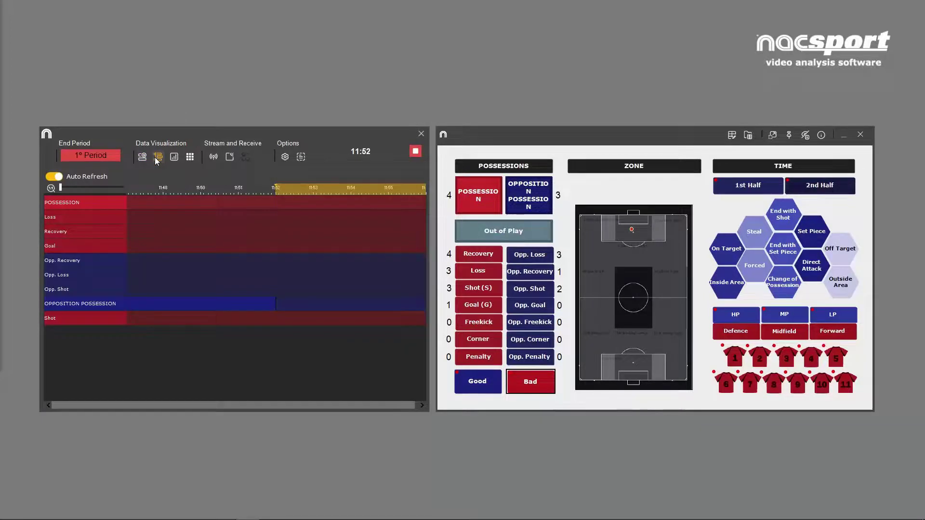
{"action": "left_click", "coordinate": [173, 158]}
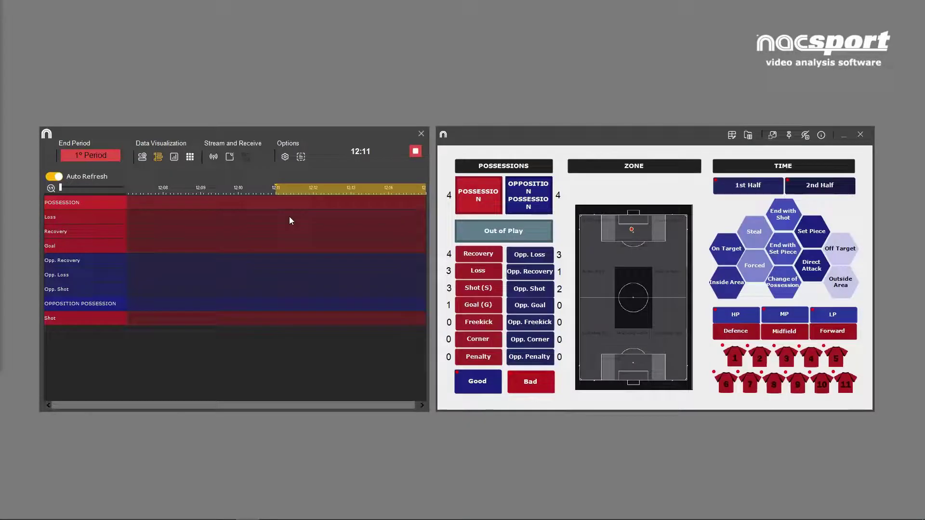
{"action": "left_click", "coordinate": [190, 157]}
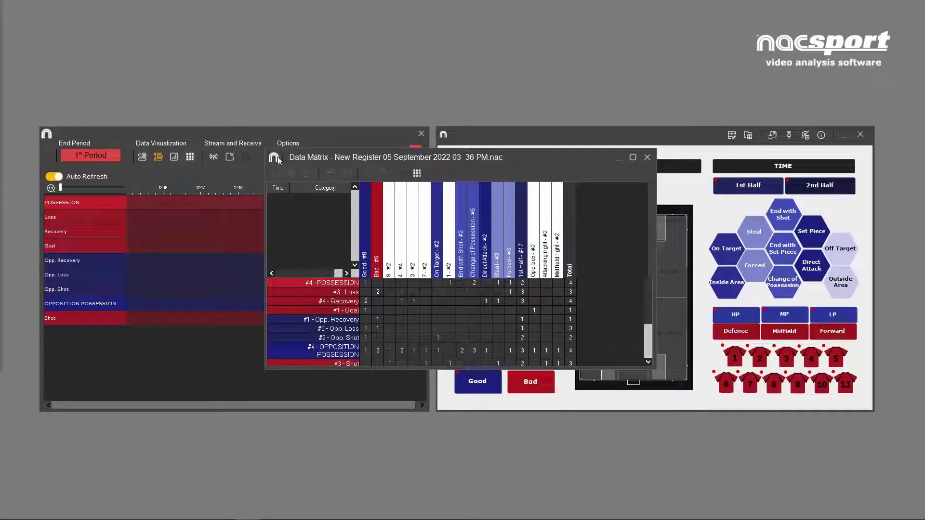
{"action": "left_click", "coordinate": [647, 157]}
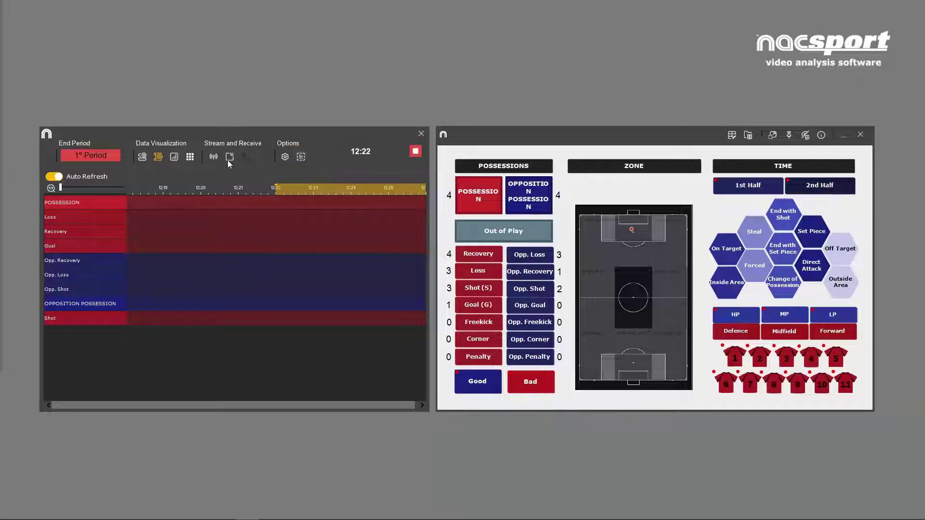
{"action": "left_click", "coordinate": [141, 157]}
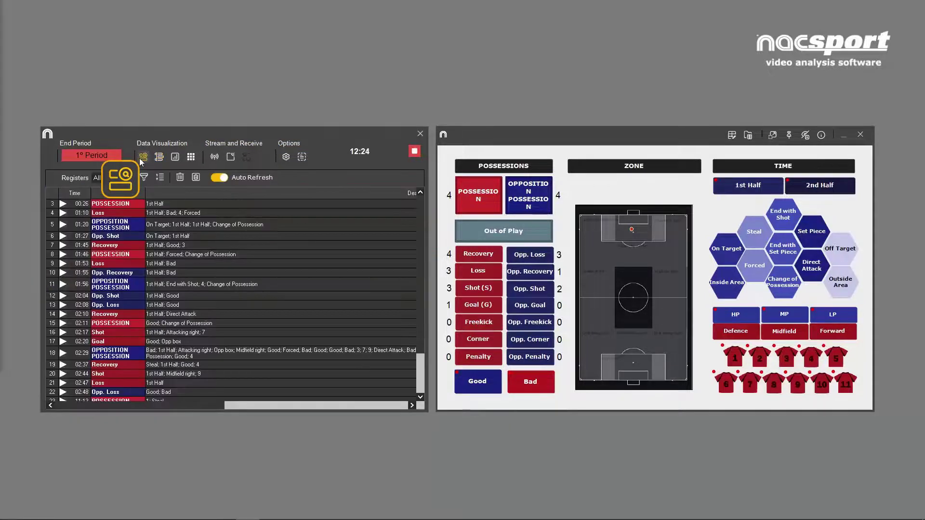
{"action": "left_click", "coordinate": [111, 177]}
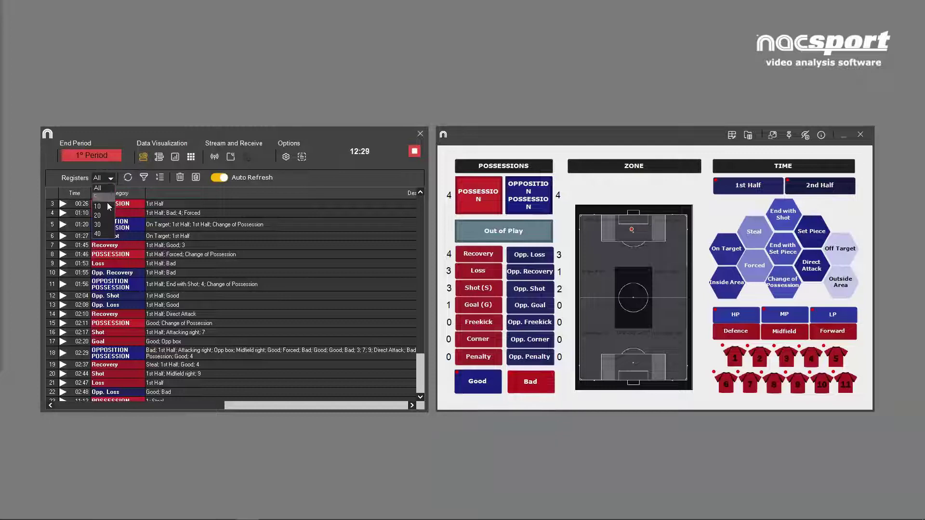
{"action": "left_click", "coordinate": [105, 189]}
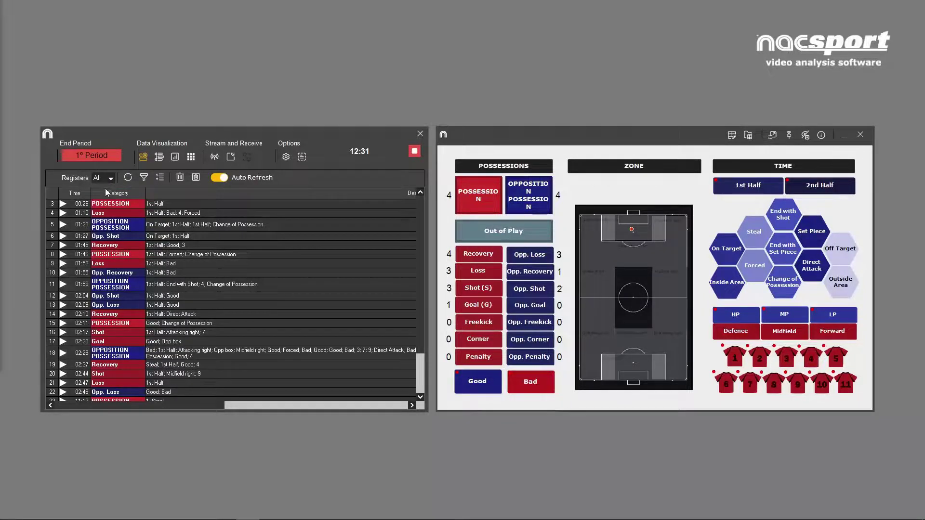
{"action": "left_click", "coordinate": [142, 179]}
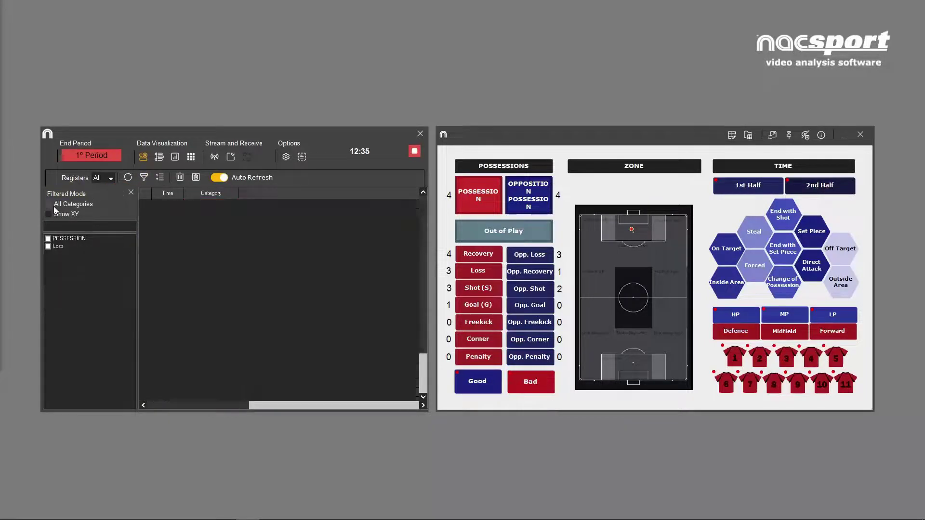
{"action": "left_click", "coordinate": [48, 239]}
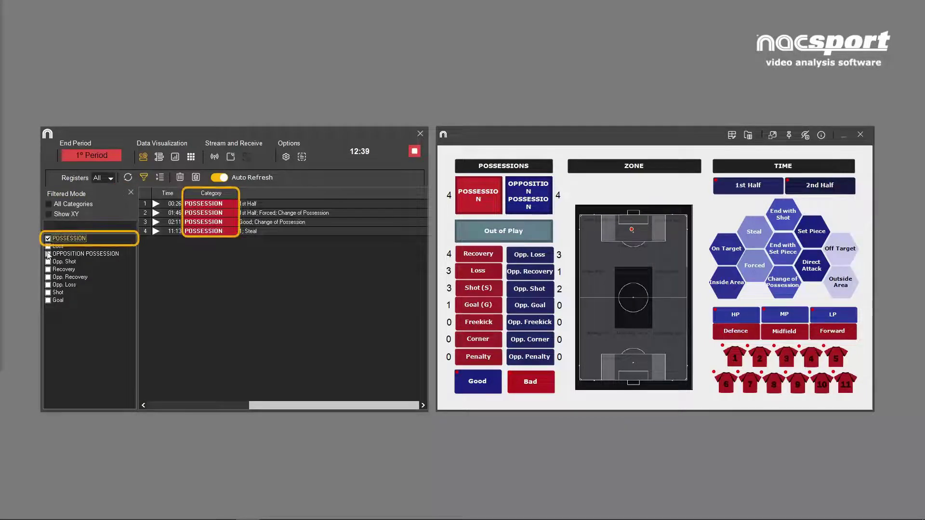
{"action": "left_click", "coordinate": [48, 254]}
{"action": "left_click", "coordinate": [47, 254]}
{"action": "left_click", "coordinate": [48, 238]}
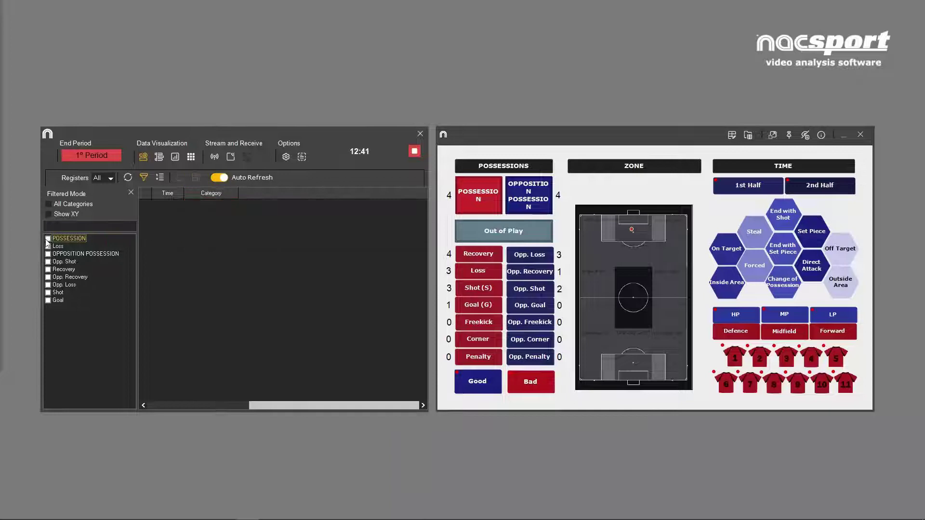
{"action": "left_click", "coordinate": [48, 204]}
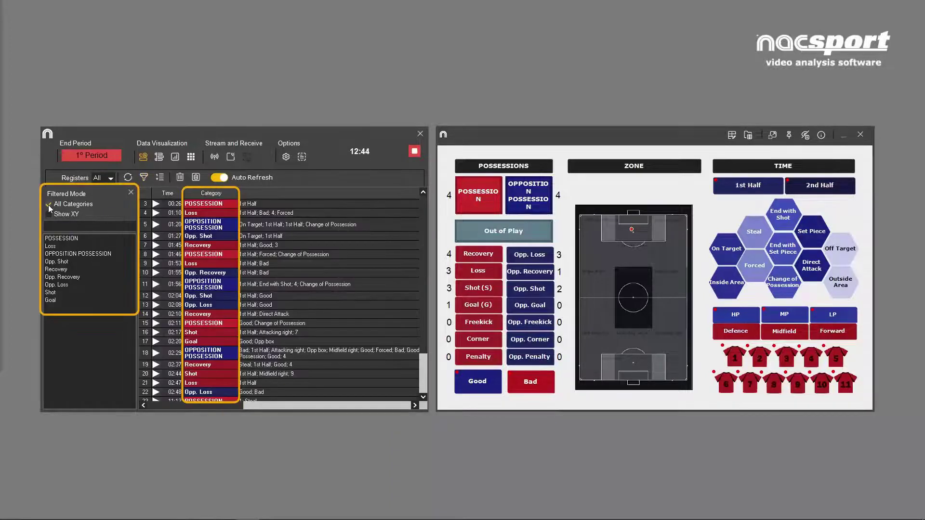
{"action": "left_click", "coordinate": [130, 192]}
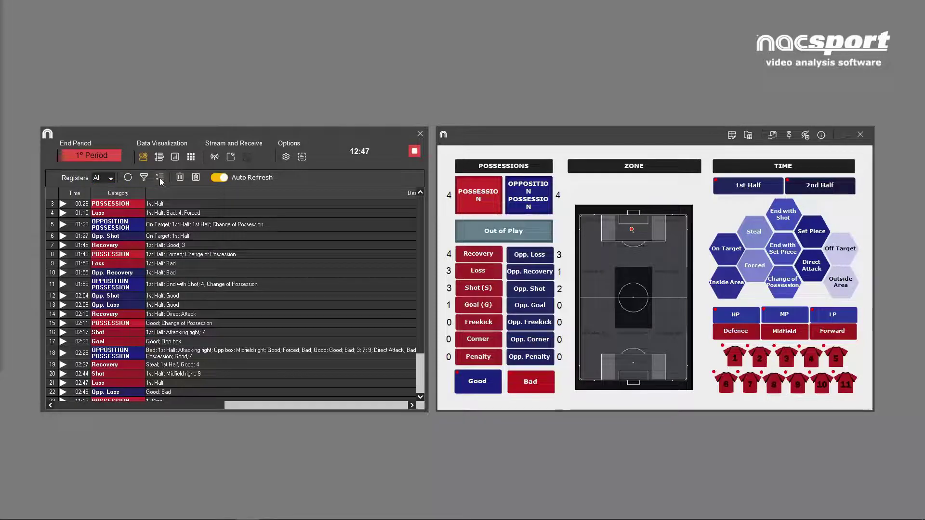
{"action": "left_click", "coordinate": [161, 178]}
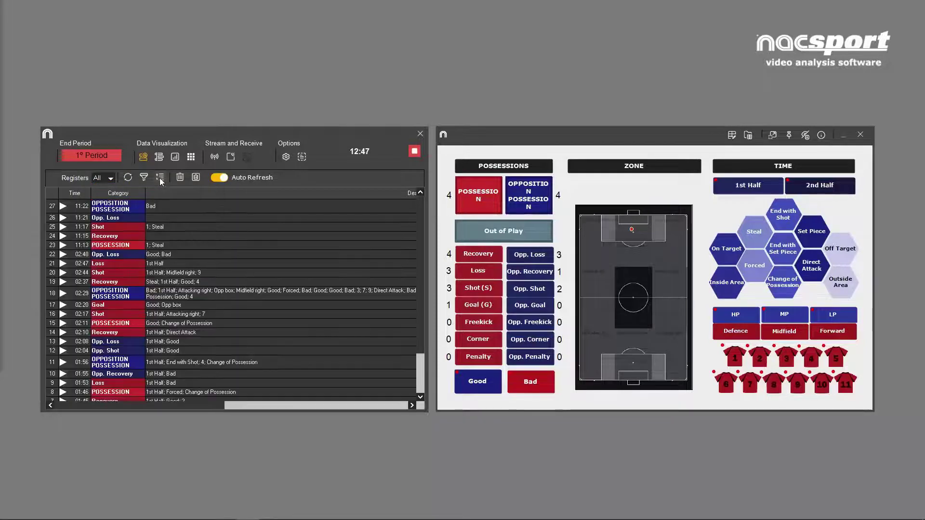
{"action": "left_click", "coordinate": [161, 178]}
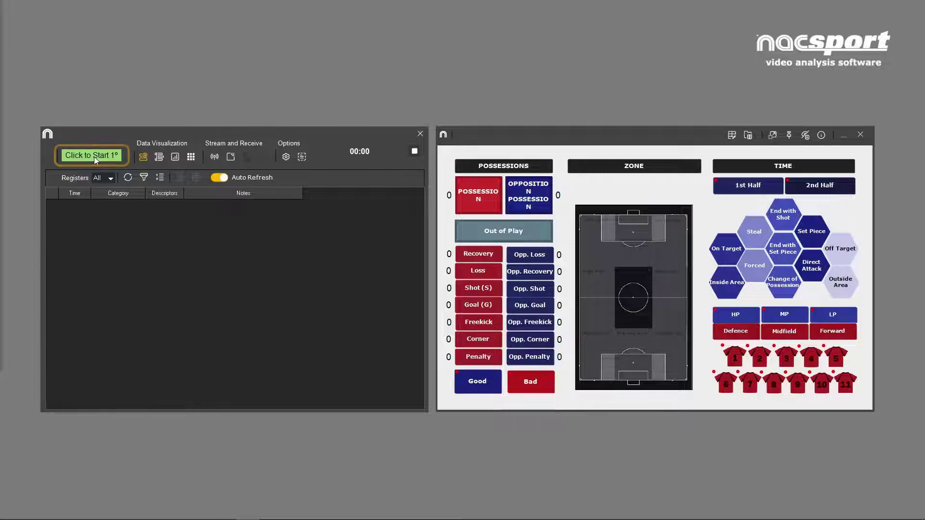
- Run the 1st period tagging Possession, Loss, Opposition Possession, Opp. Loss, Recovery, Possession, then end it
{"action": "left_click", "coordinate": [94, 157]}
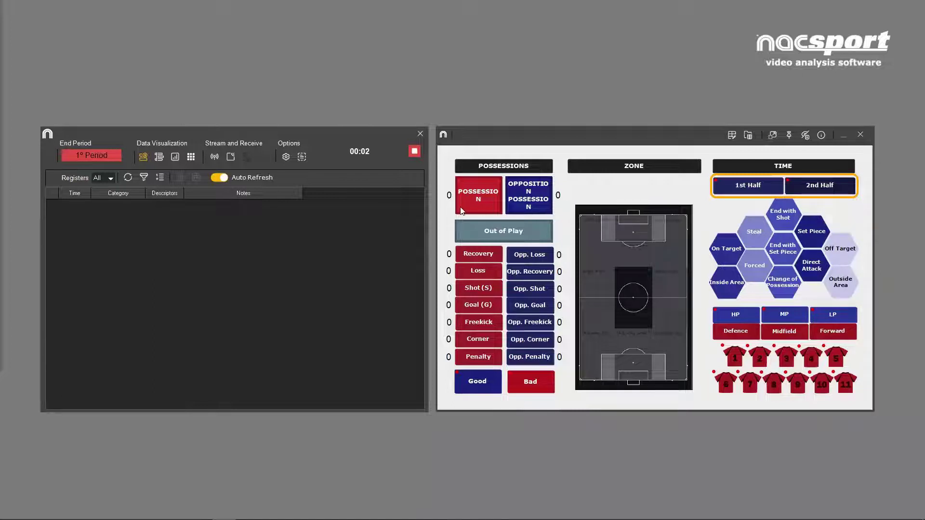
{"action": "left_click", "coordinate": [457, 211]}
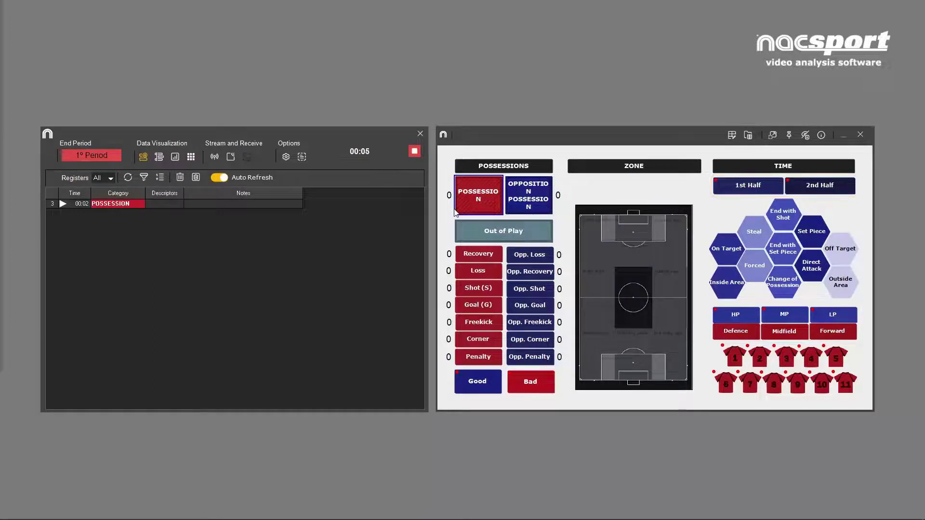
{"action": "left_click", "coordinate": [478, 274]}
{"action": "left_click", "coordinate": [528, 202]}
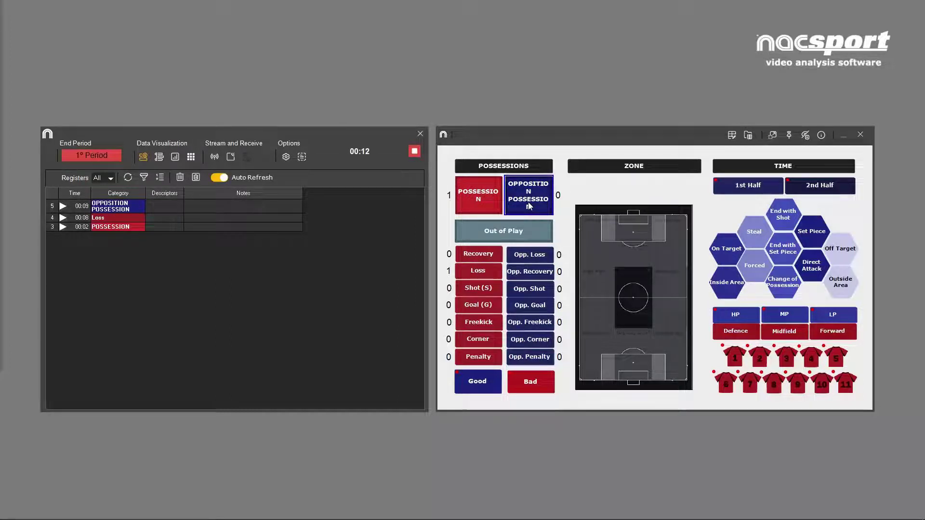
{"action": "left_click", "coordinate": [528, 252]}
{"action": "left_click", "coordinate": [490, 258]}
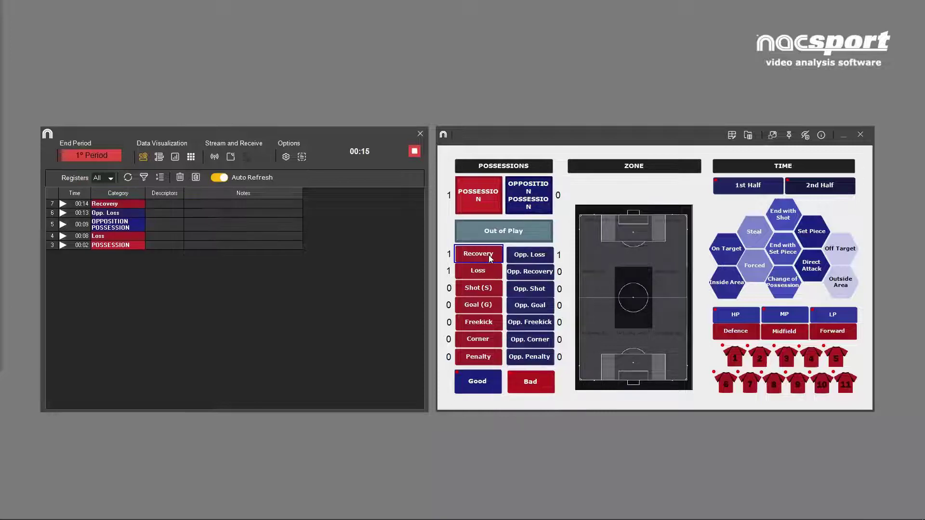
{"action": "left_click", "coordinate": [482, 192]}
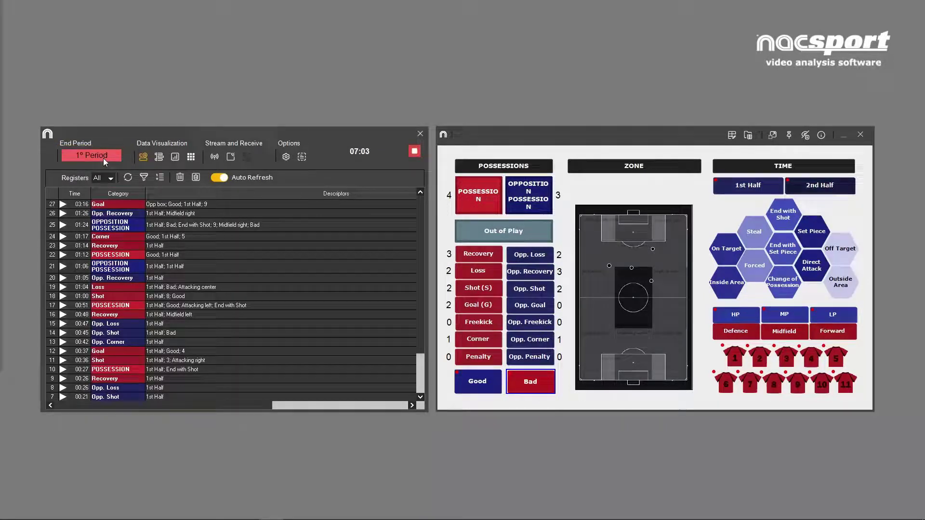
{"action": "left_click", "coordinate": [103, 158]}
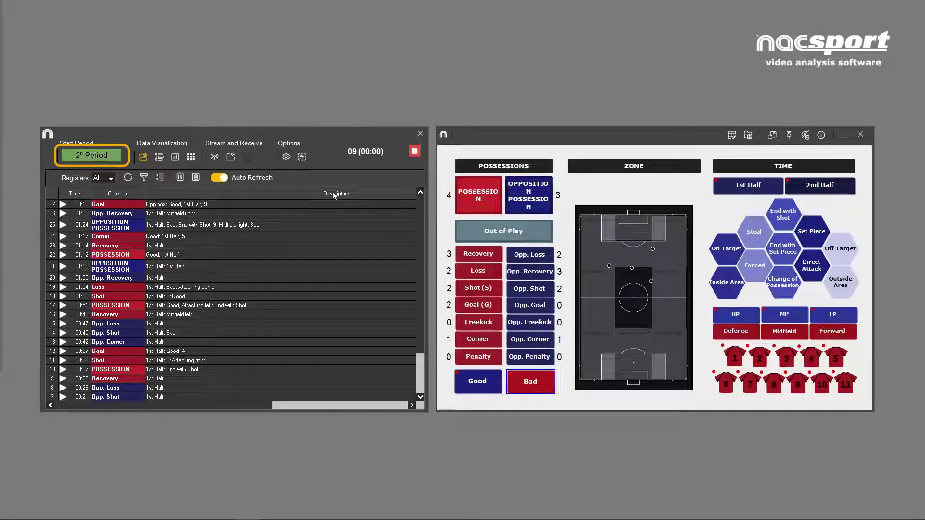
- Dismiss the period-not-started warning and start the 2nd period clock
{"action": "left_click", "coordinate": [479, 209]}
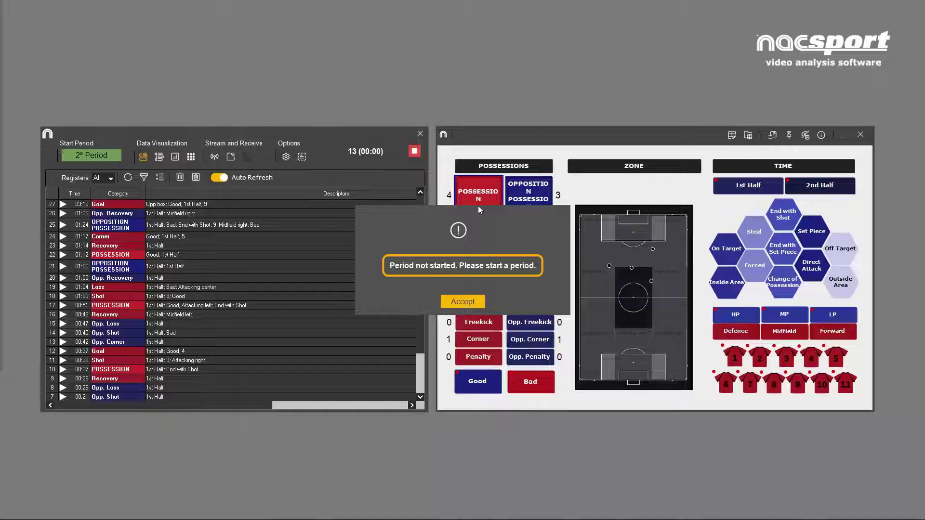
{"action": "left_click", "coordinate": [476, 301]}
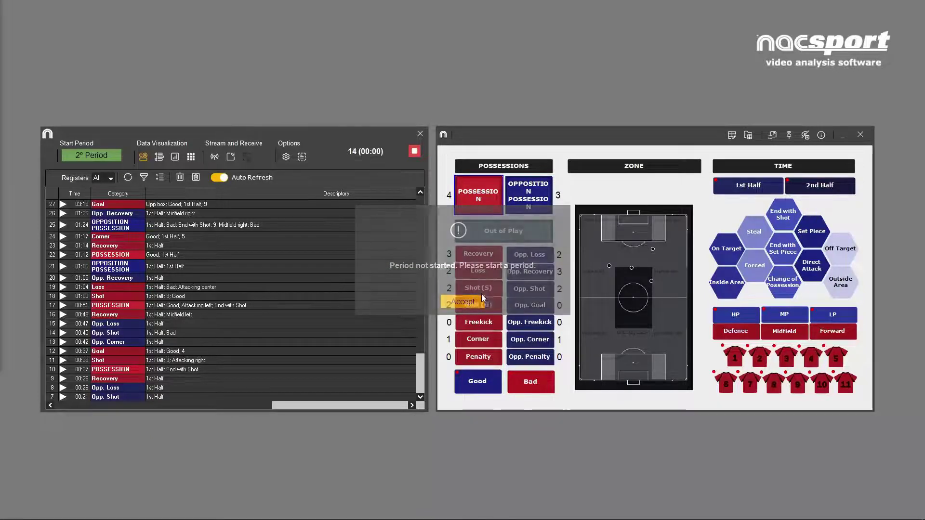
{"action": "left_click", "coordinate": [114, 158]}
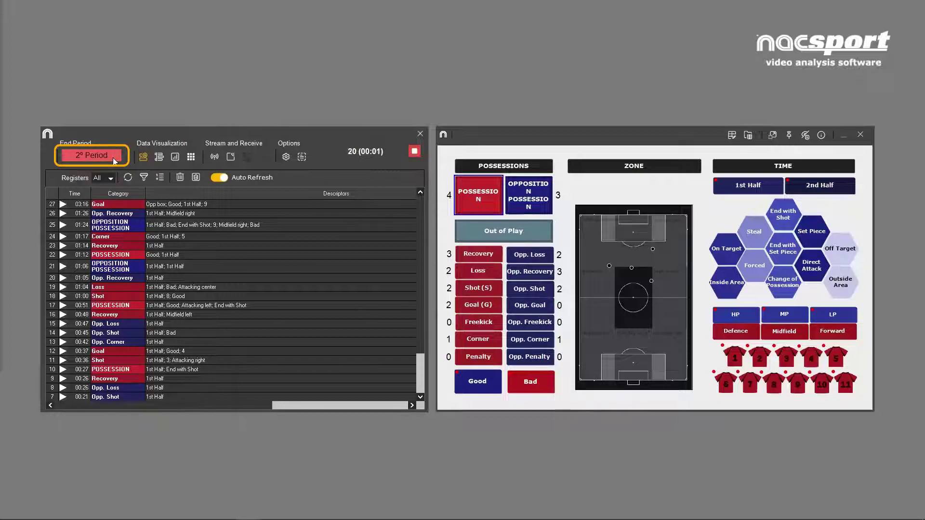
- Tag a 2nd Half Possession, then Loss, Opp. Recovery and Opposition Possession
{"action": "left_click", "coordinate": [479, 201]}
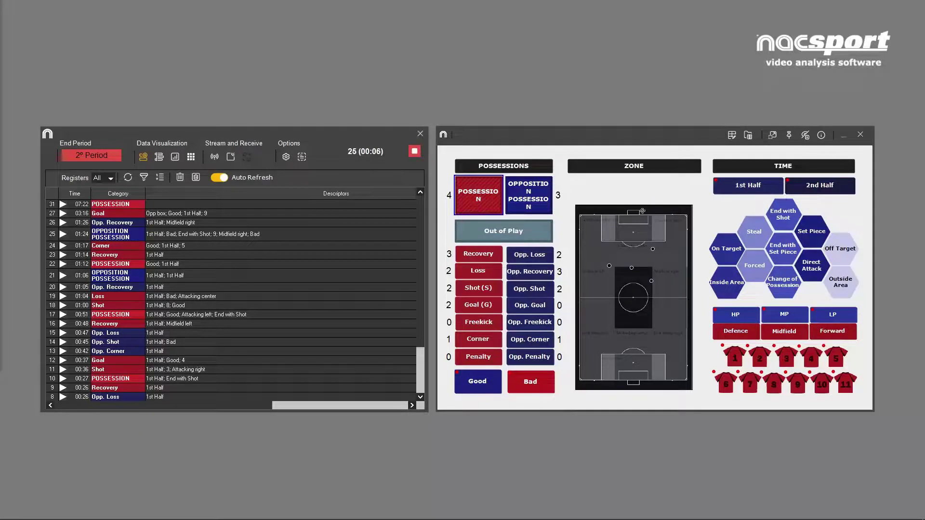
{"action": "left_click", "coordinate": [810, 187]}
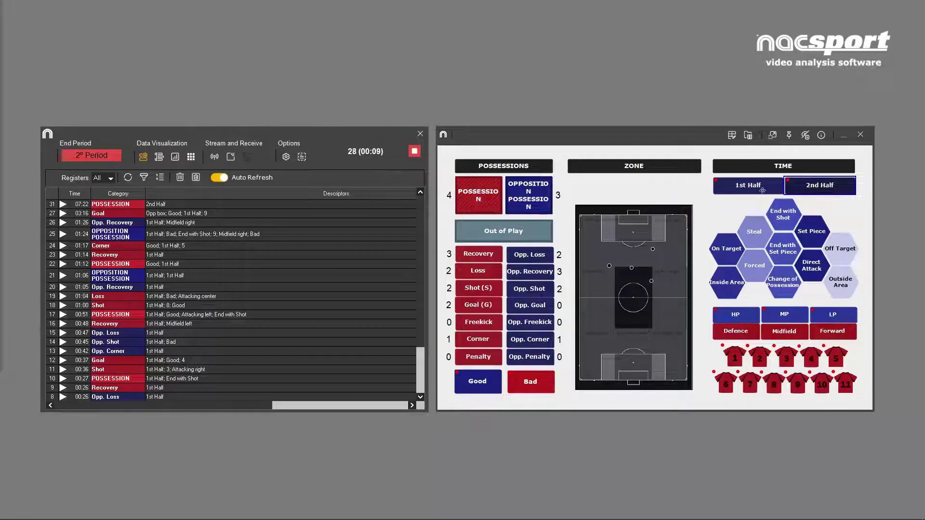
{"action": "left_click", "coordinate": [488, 270]}
{"action": "left_click", "coordinate": [532, 273]}
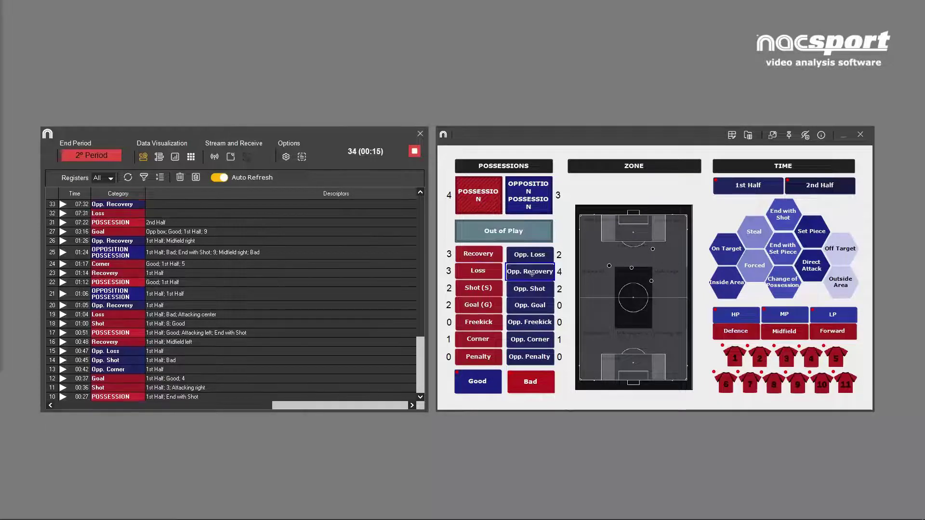
{"action": "left_click", "coordinate": [529, 206]}
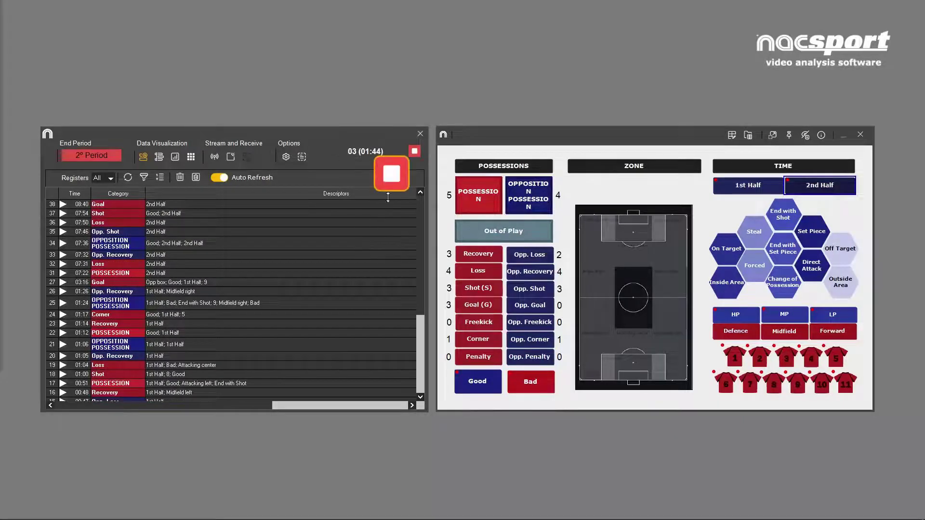
- Stop the live capture and launch Tools > Synchronise a Database with Video
{"action": "left_click", "coordinate": [413, 152]}
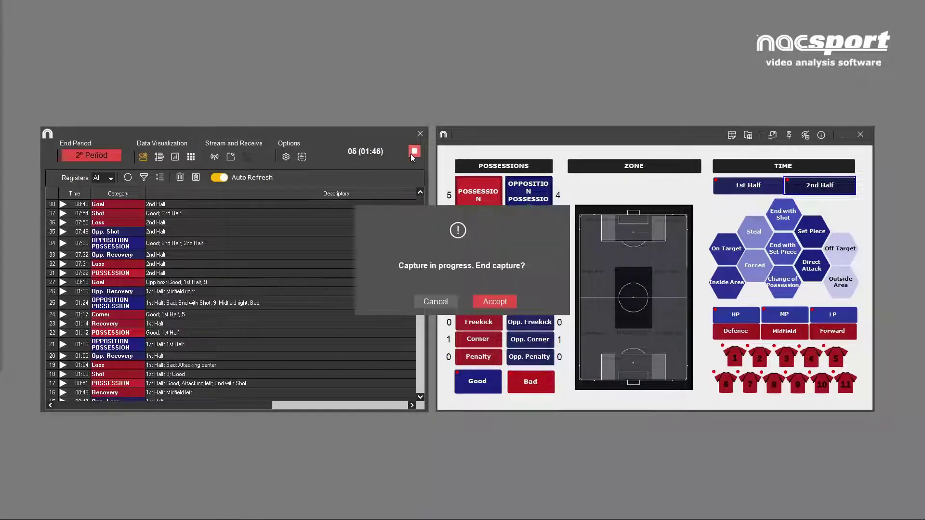
{"action": "left_click", "coordinate": [503, 303]}
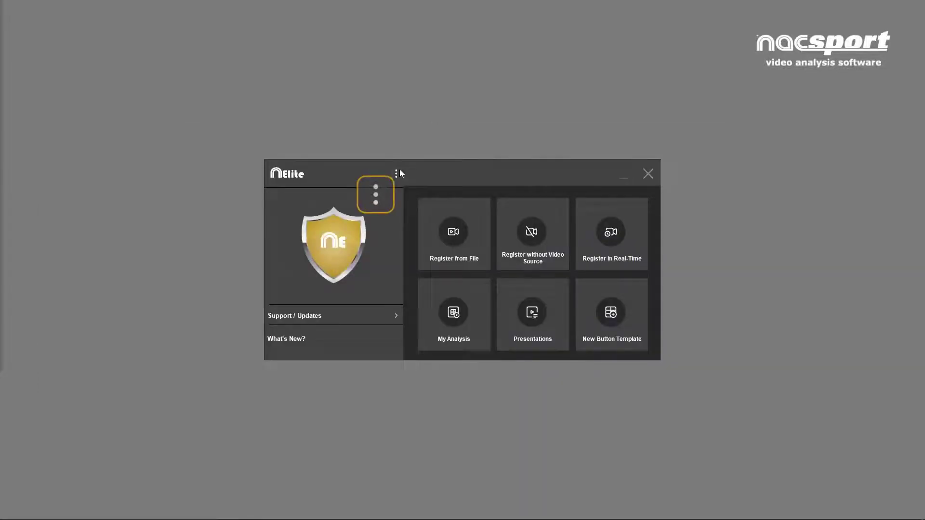
{"action": "left_click", "coordinate": [396, 174]}
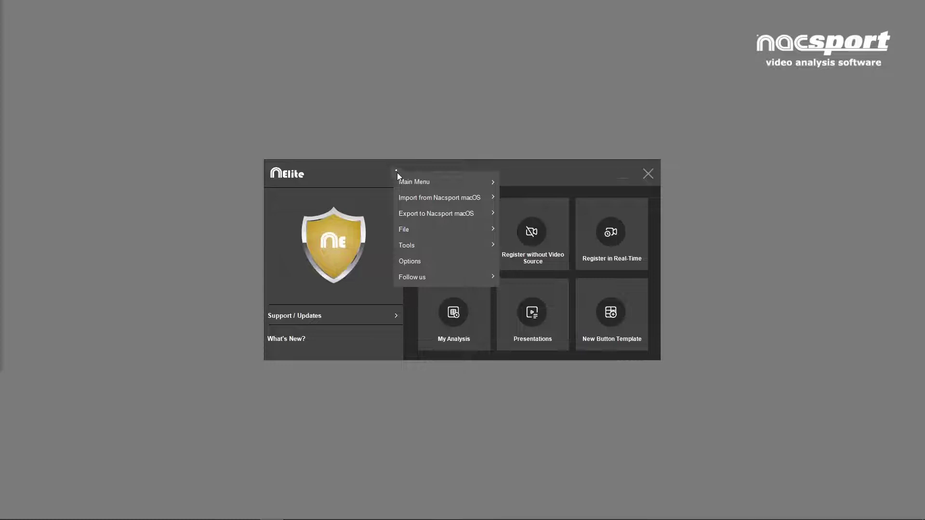
{"action": "mouse_move", "coordinate": [431, 244]}
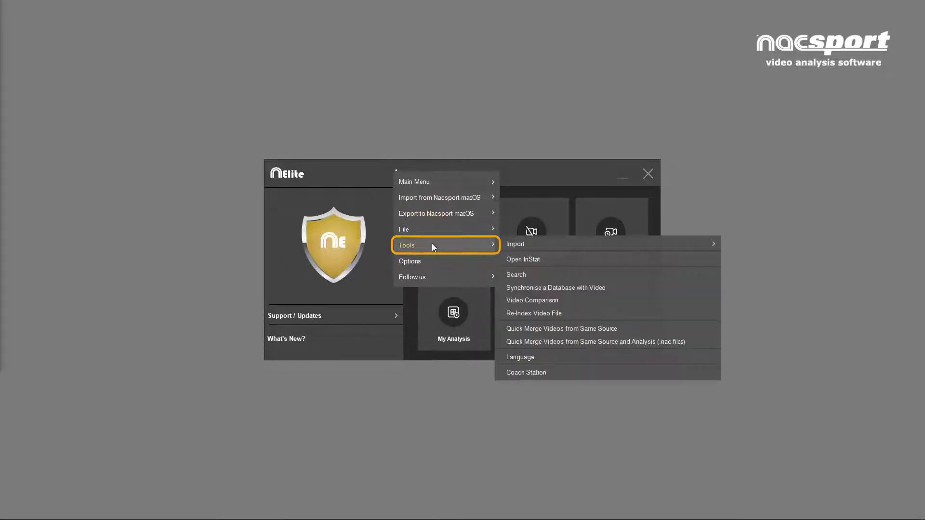
{"action": "left_click", "coordinate": [539, 289]}
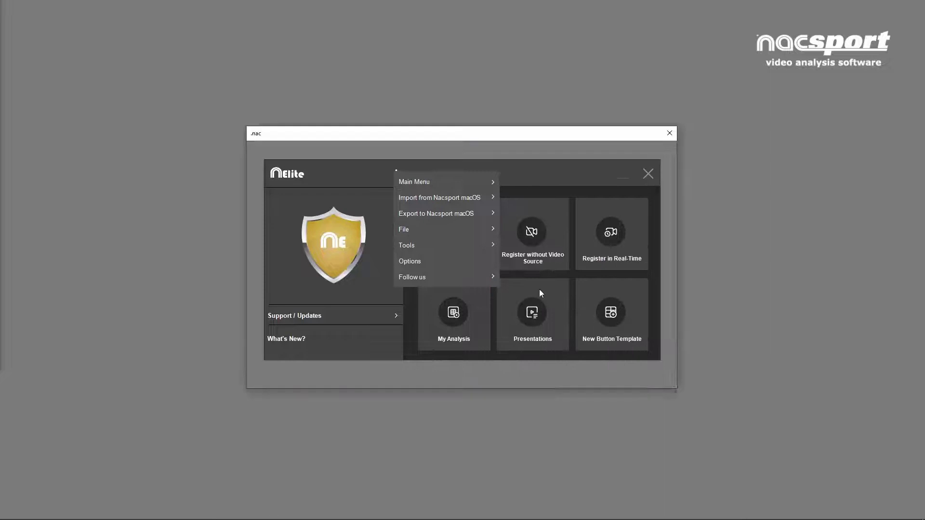
- Load W3_vs_TNS.nac from Mis Análisis and pair it with W3_vs_TNS.mp4
{"action": "double_click", "coordinate": [359, 206]}
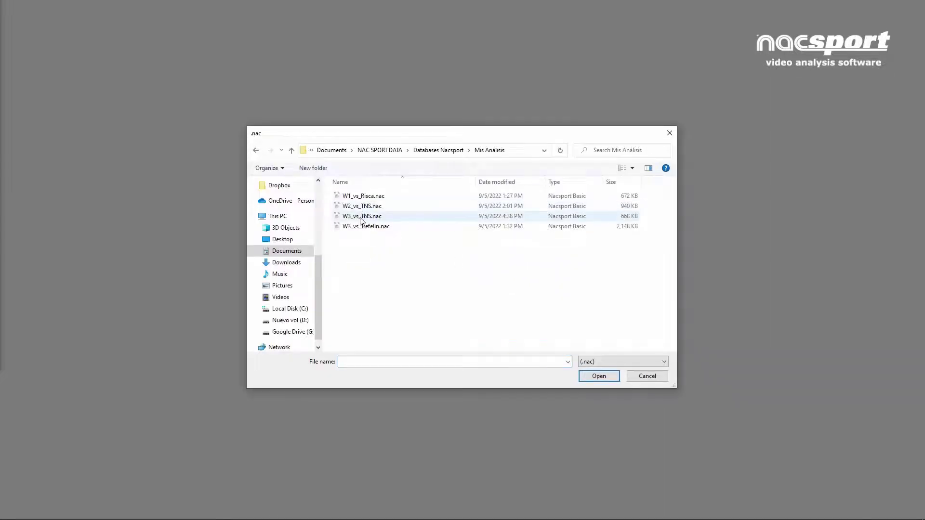
{"action": "left_click", "coordinate": [361, 219]}
{"action": "double_click", "coordinate": [362, 217]}
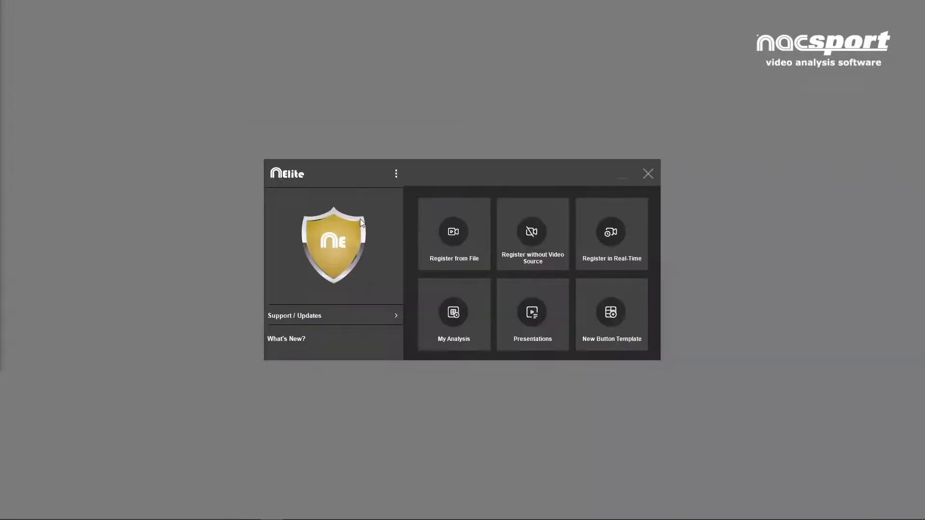
{"action": "key", "text": "Return"}
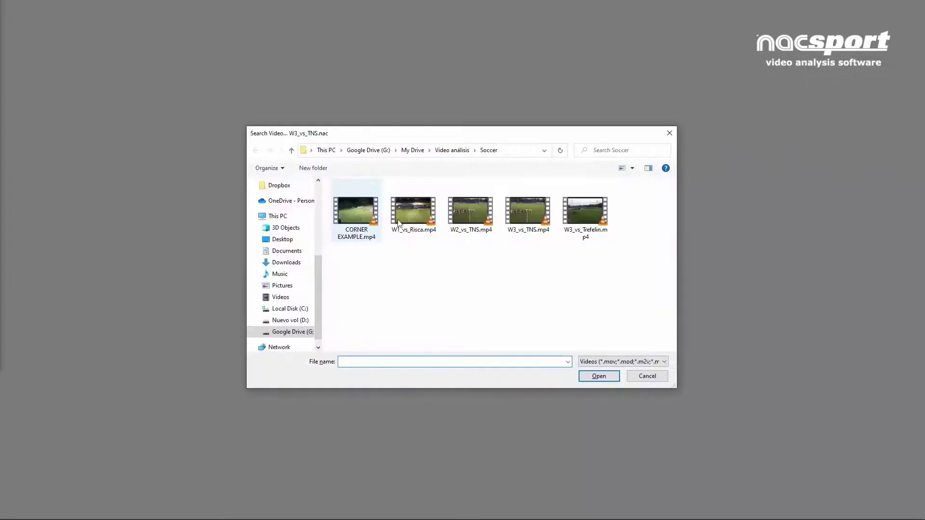
{"action": "left_click", "coordinate": [539, 221]}
{"action": "double_click", "coordinate": [540, 220]}
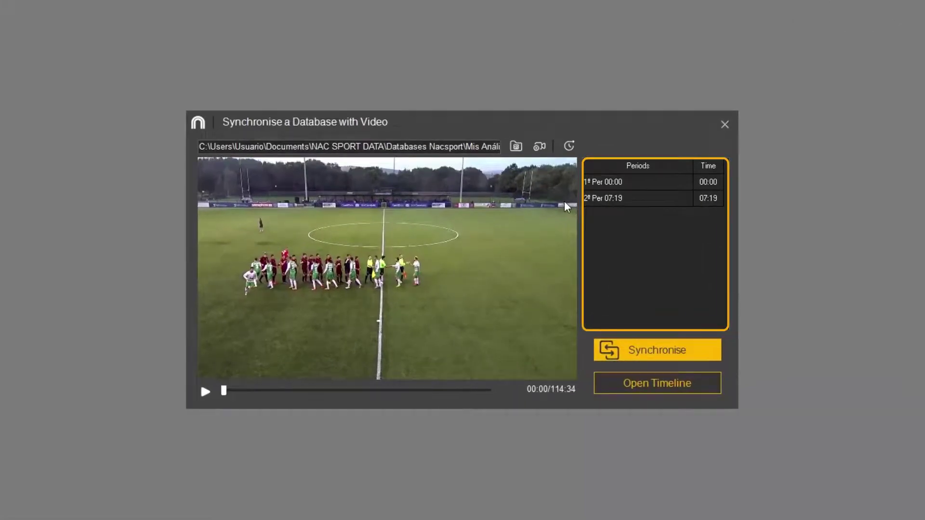
- Synchronise the 1st period to the kickoff at 01:40
{"action": "left_click", "coordinate": [615, 187]}
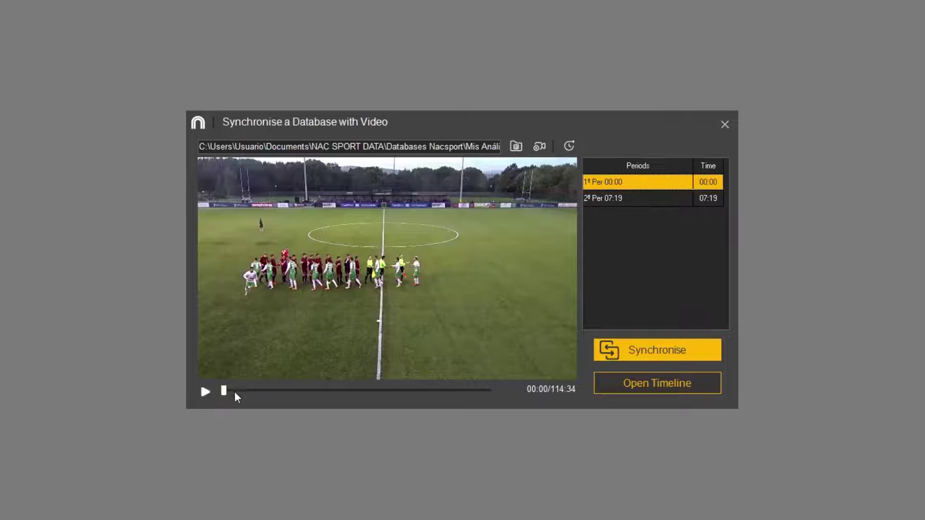
{"action": "left_click_drag", "start_coordinate": [224, 391], "coordinate": [226, 392]}
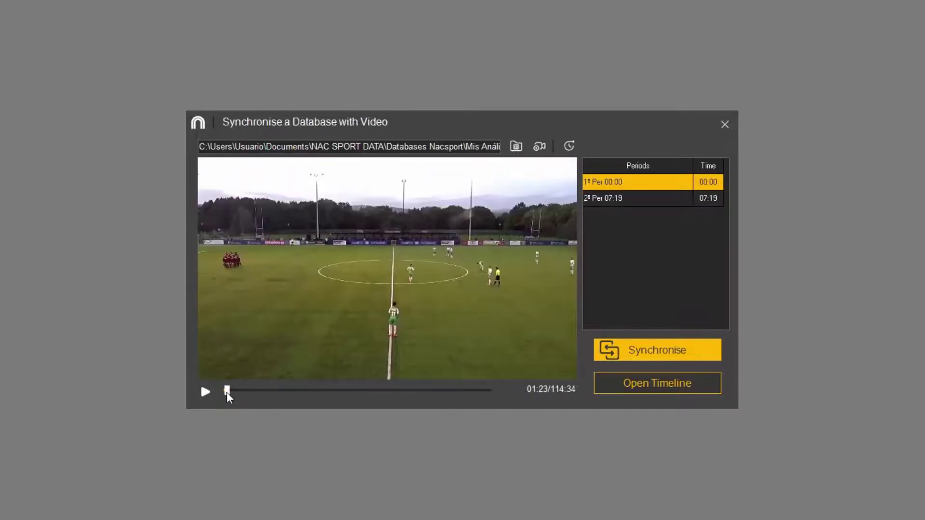
{"action": "left_click_drag", "start_coordinate": [226, 392], "coordinate": [228, 392]}
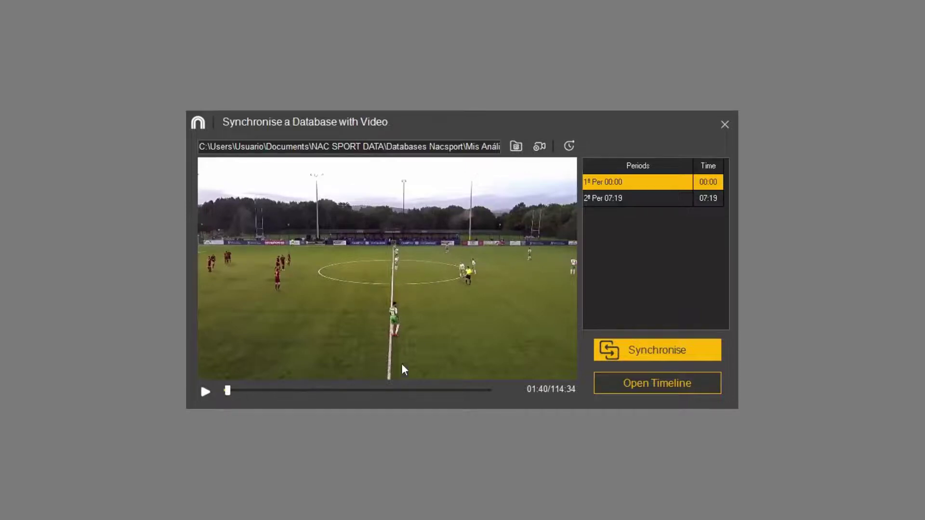
{"action": "left_click", "coordinate": [624, 353]}
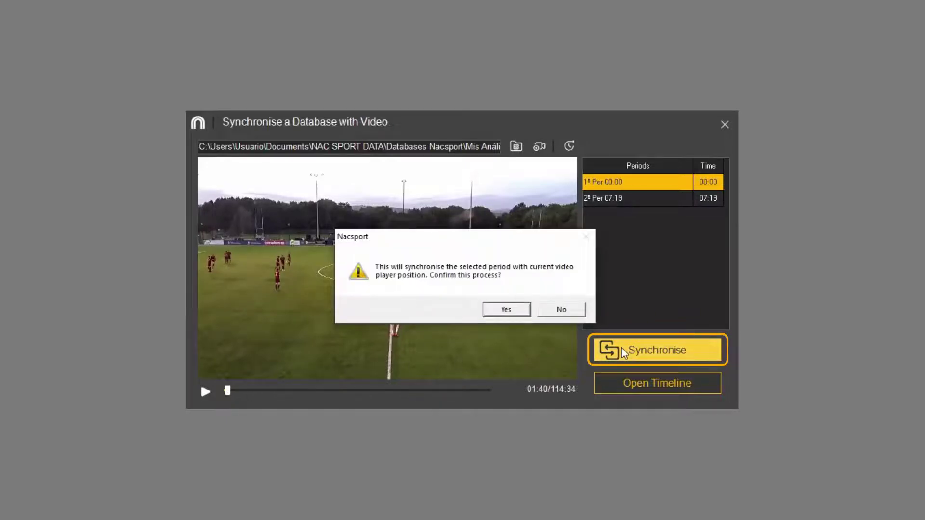
{"action": "key", "text": "Return"}
- Synchronise the 2nd period to the second-half kickoff at 65:45
{"action": "left_click", "coordinate": [602, 200]}
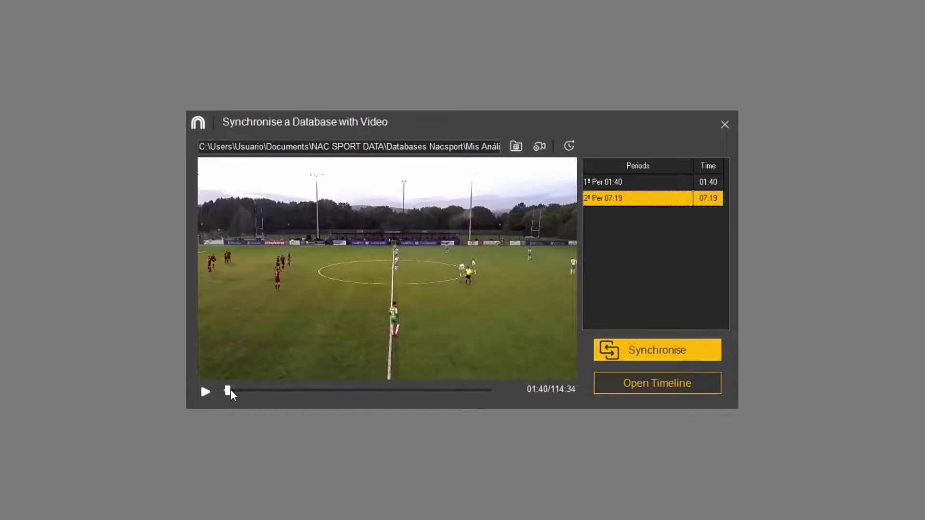
{"action": "left_click_drag", "start_coordinate": [229, 390], "coordinate": [373, 398]}
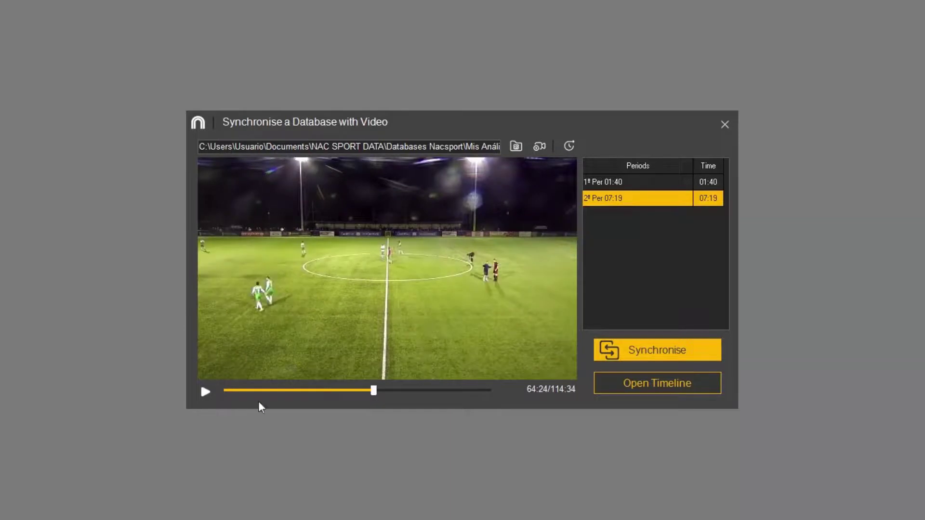
{"action": "left_click", "coordinate": [206, 392]}
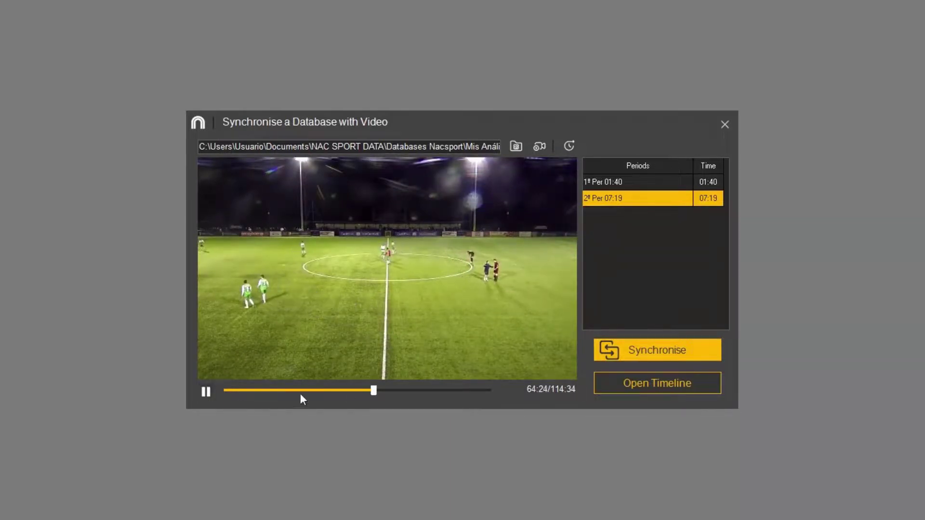
{"action": "left_click_drag", "start_coordinate": [372, 390], "coordinate": [377, 389]}
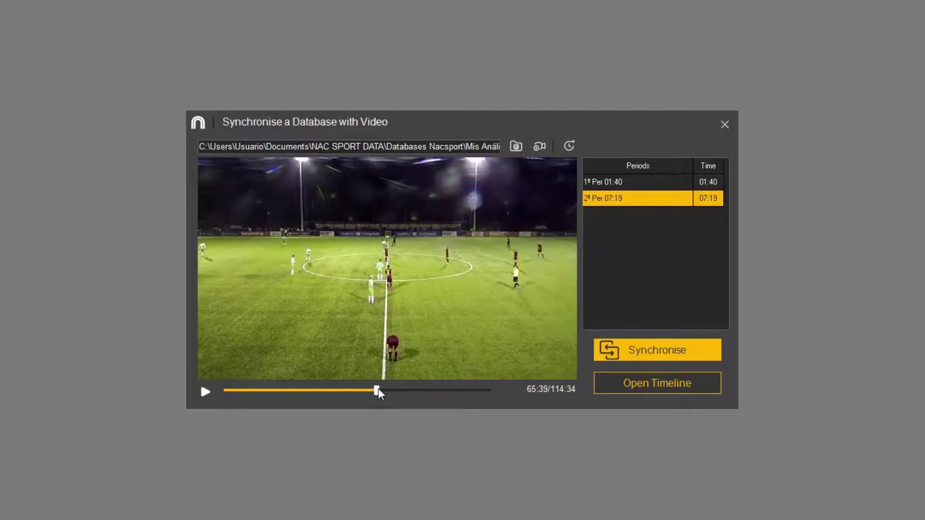
{"action": "left_click", "coordinate": [209, 398]}
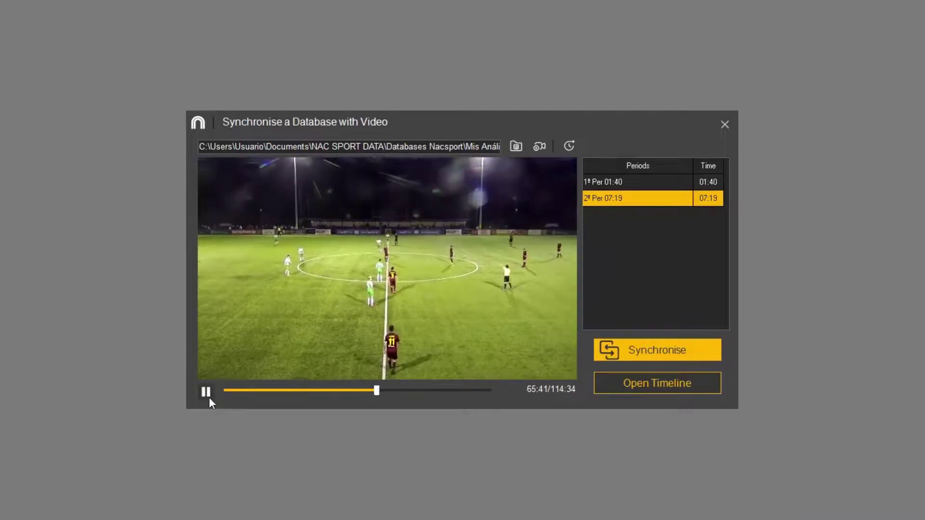
{"action": "left_click", "coordinate": [636, 349]}
{"action": "left_click", "coordinate": [507, 313]}
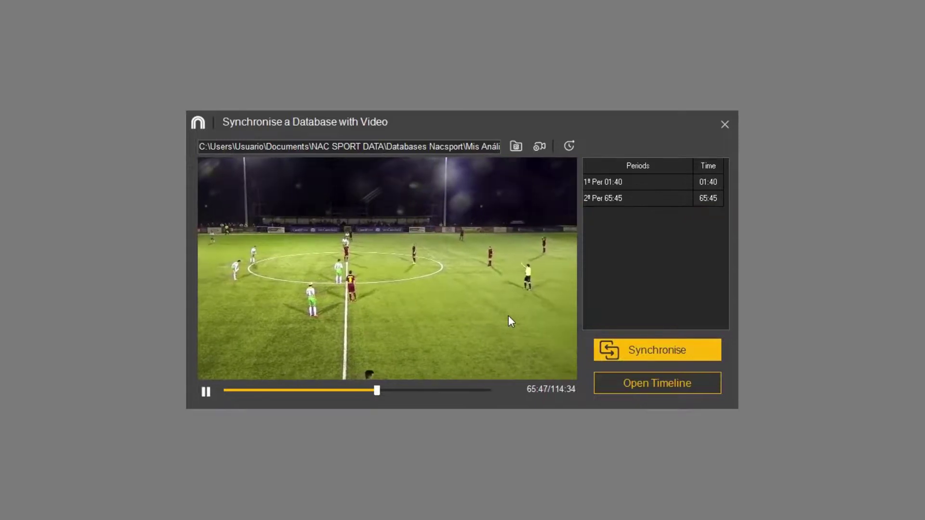
{"action": "left_click", "coordinate": [647, 388]}
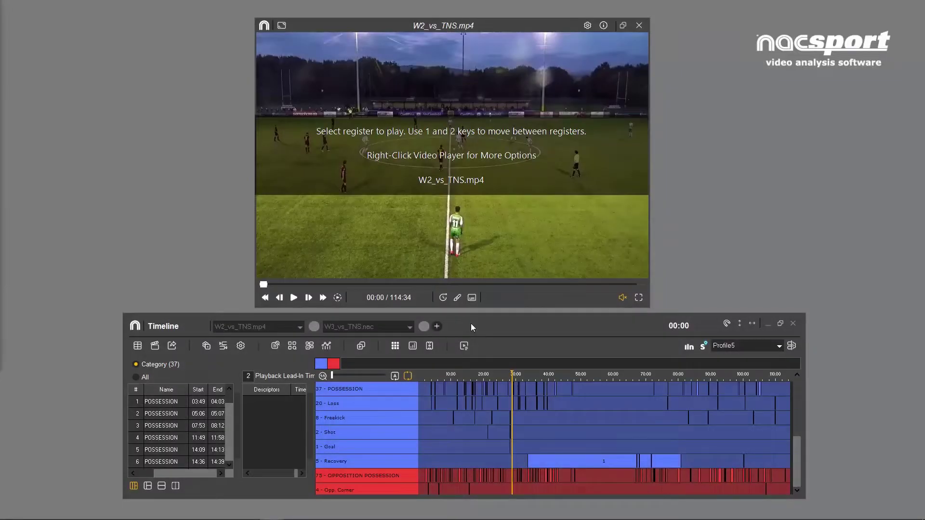
- Play the linked match video on the timeline and seek it to 01:40
{"action": "left_click", "coordinate": [293, 298]}
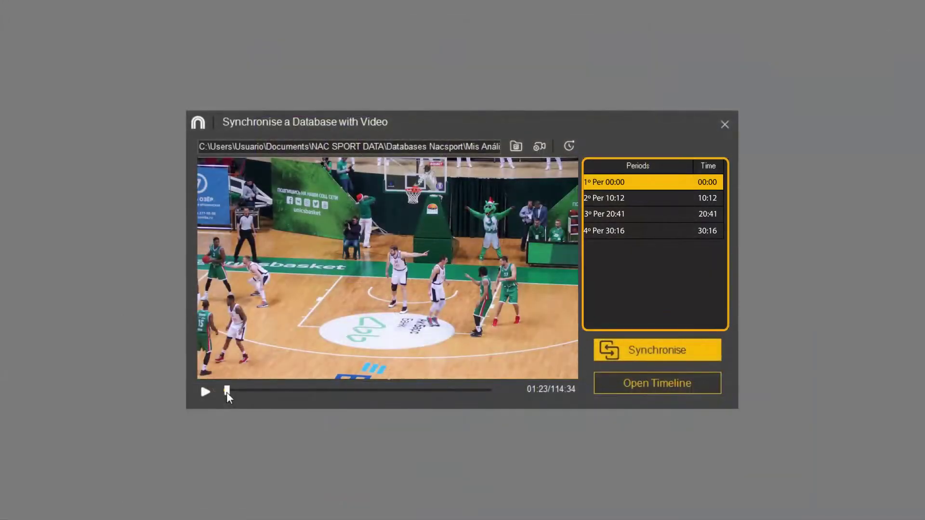
{"action": "left_click", "coordinate": [227, 392]}
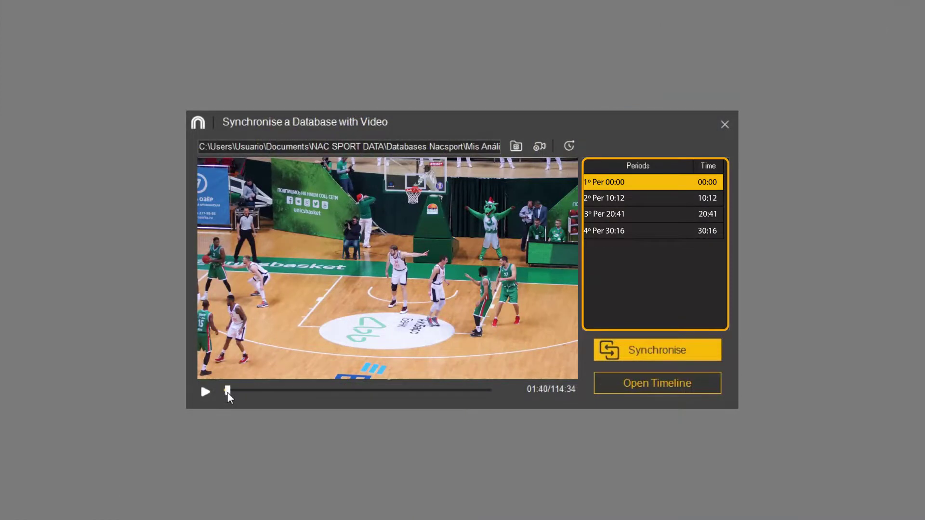